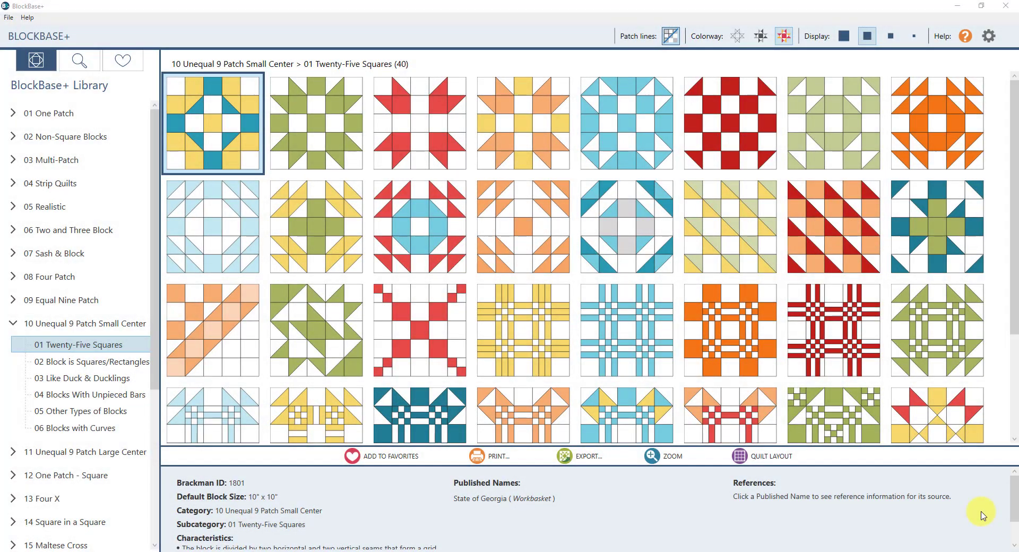
left_click(505, 460)
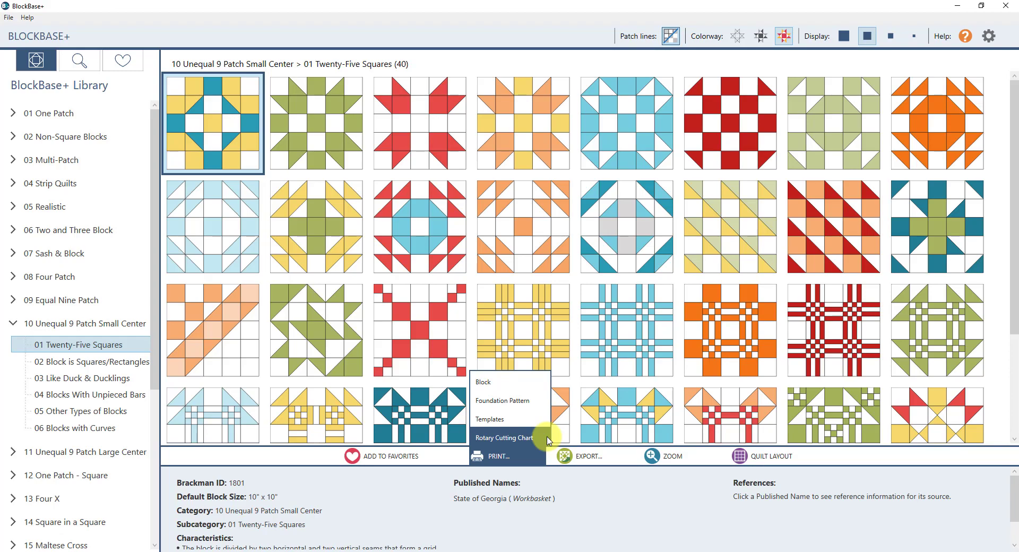
left_click(599, 465)
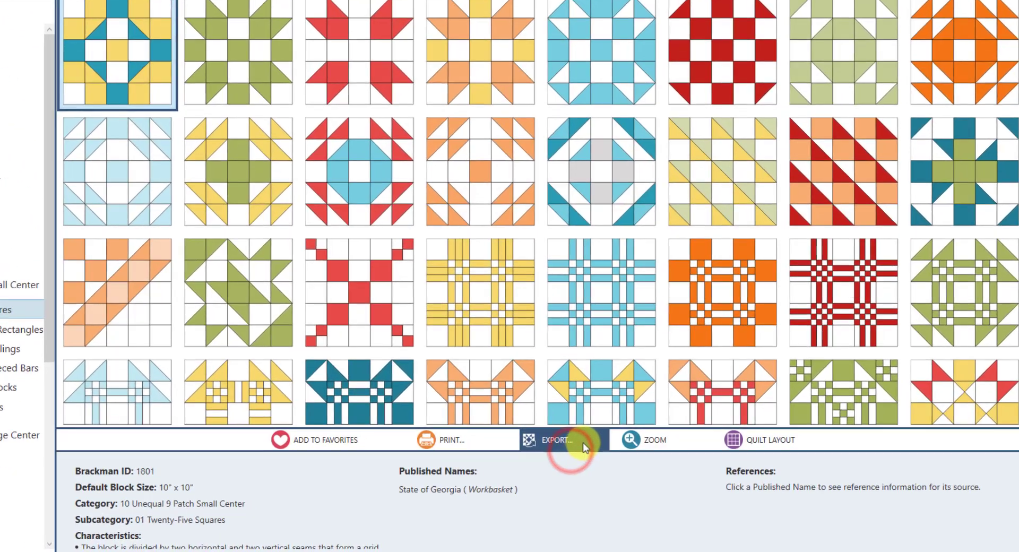
left_click(581, 441)
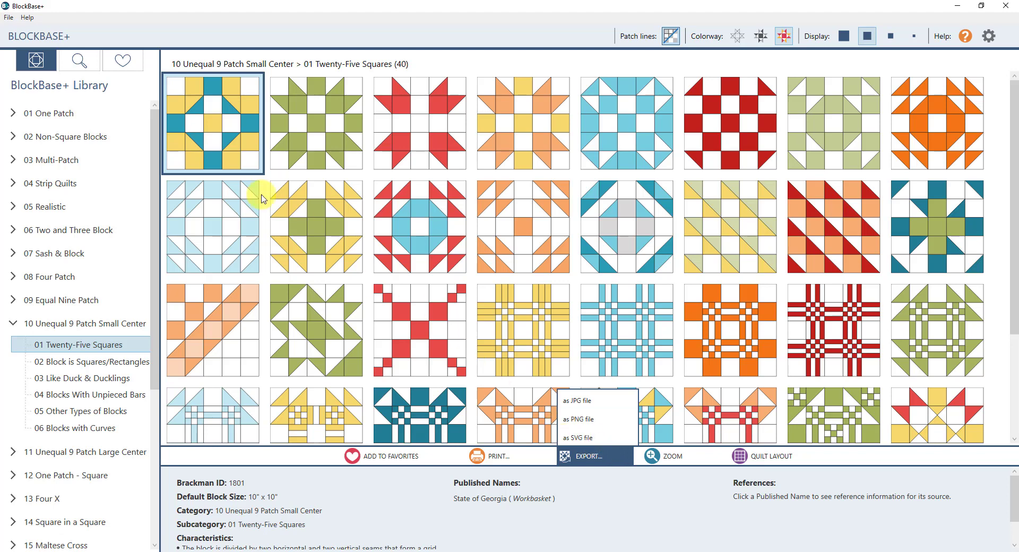
left_click(27, 18)
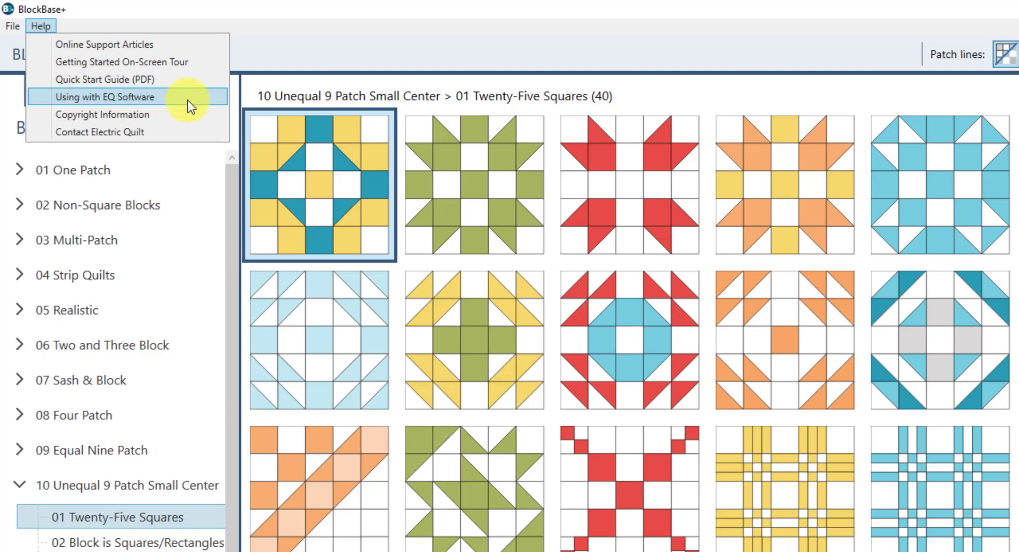
left_click(209, 20)
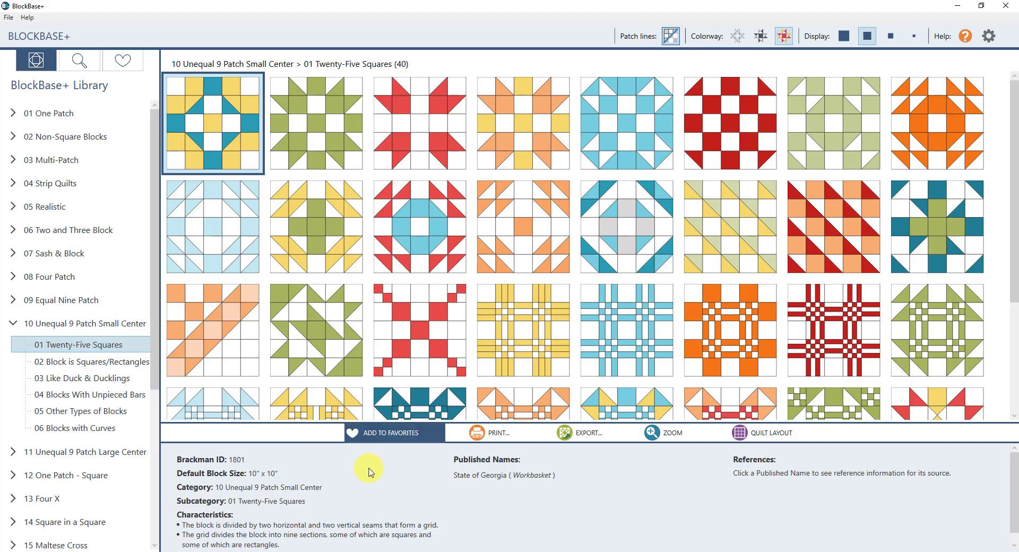
mouse_move(445, 423)
left_mouse_down()
mouse_move(448, 352)
mouse_move(446, 436)
left_mouse_up()
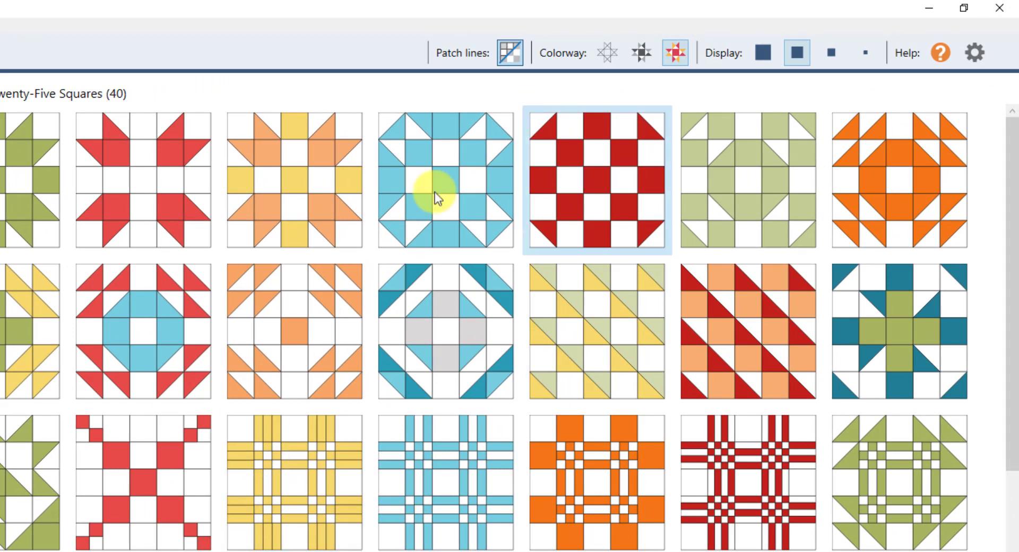
Preview the blocks without patch lines and in the outline and grayscale colorways, restoring the patch lines and full color
left_click(515, 53)
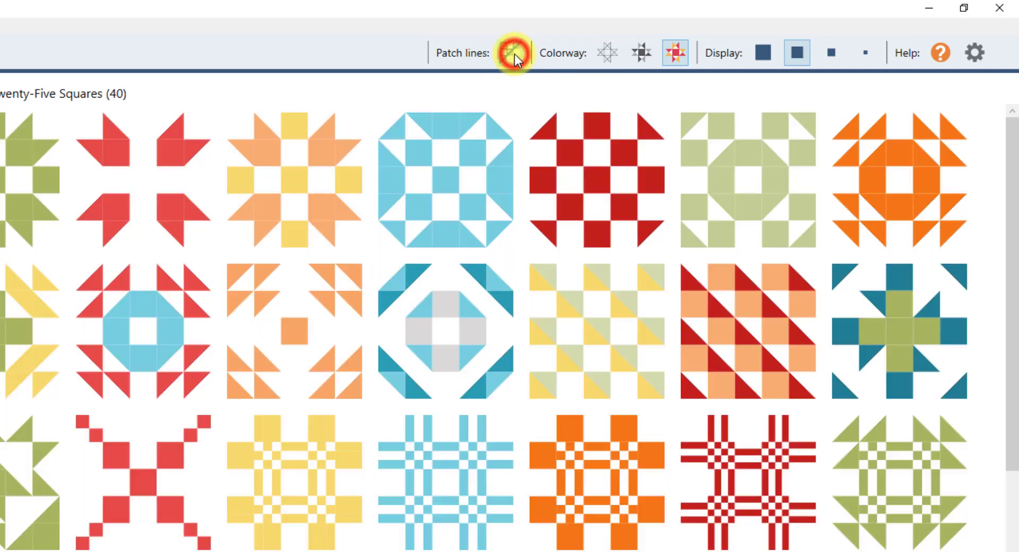
left_click(515, 53)
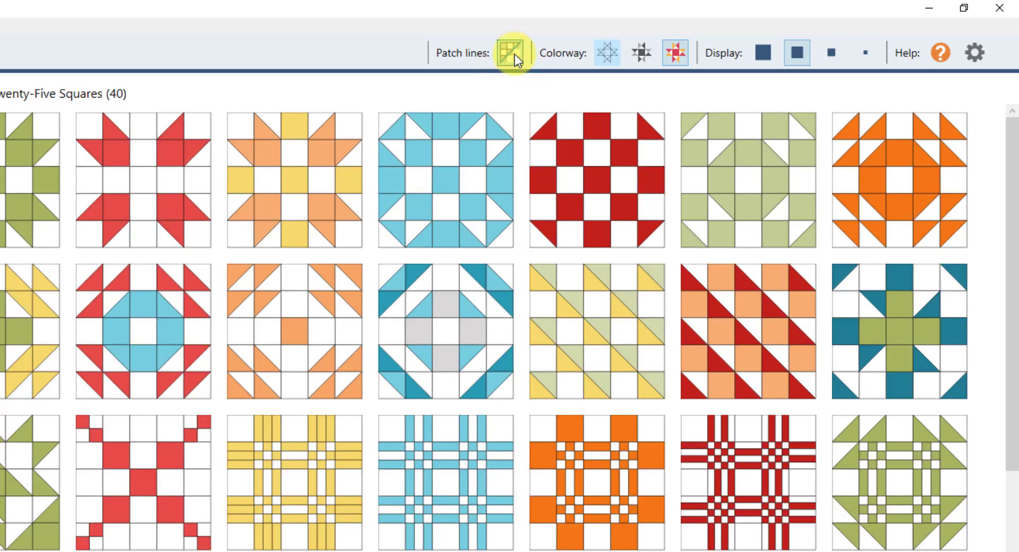
left_click(610, 50)
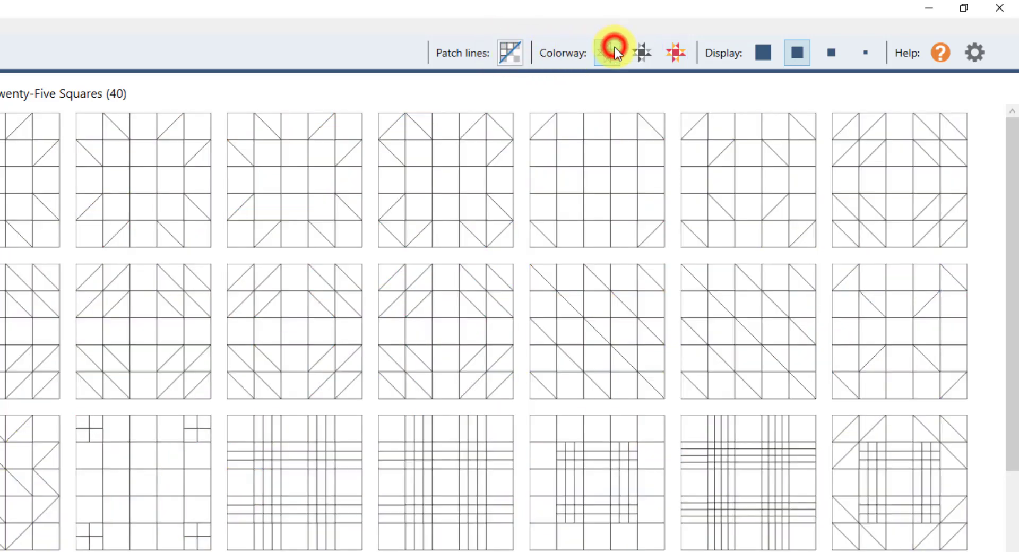
left_click(641, 54)
left_click(676, 52)
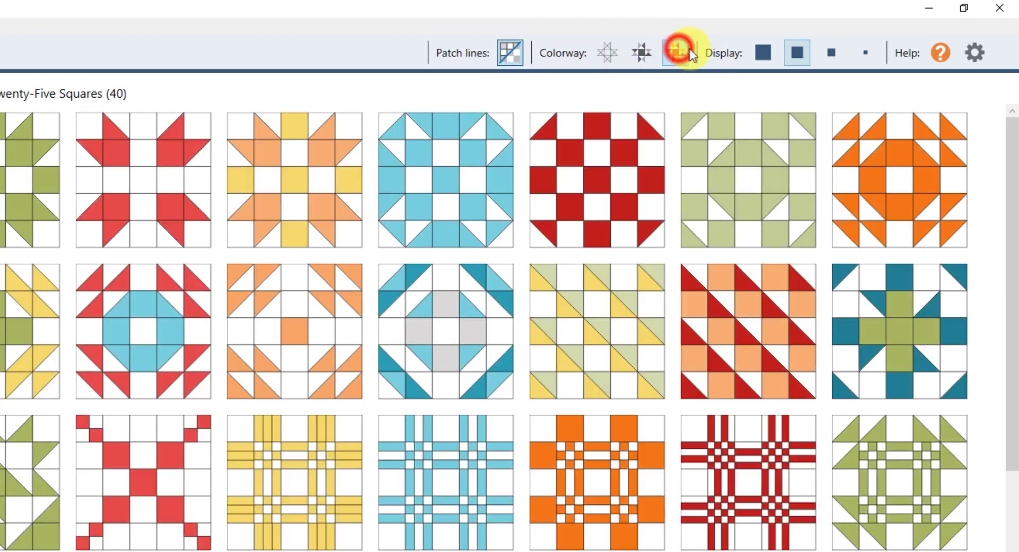
Compare the block display sizes from large through medium and small to the smallest thumbnails
left_click(756, 53)
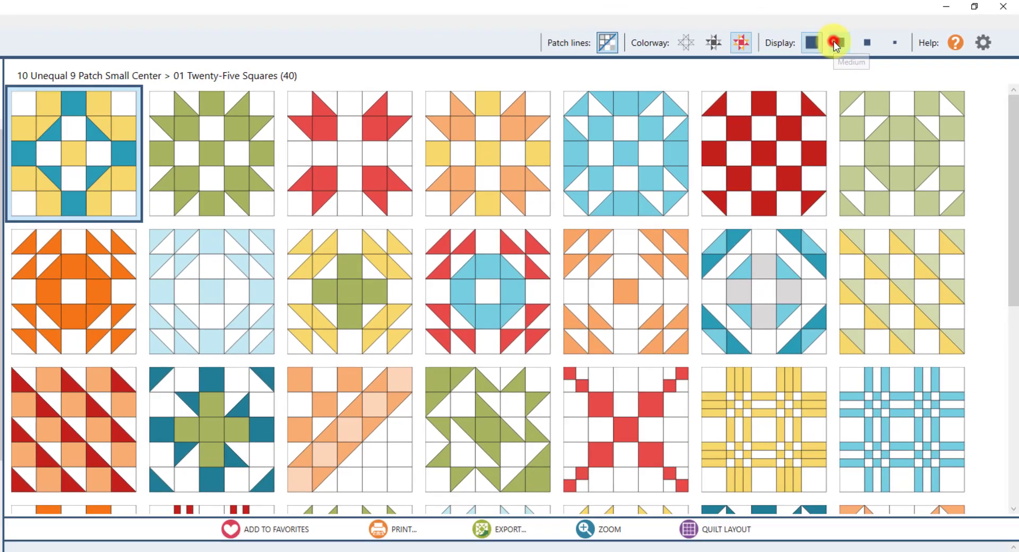
left_click(836, 45)
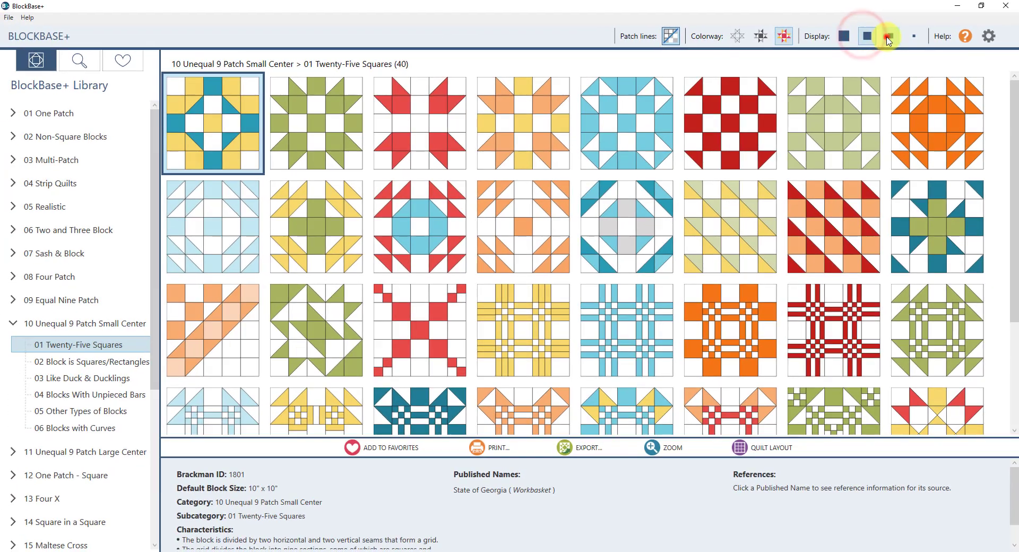
left_click(867, 43)
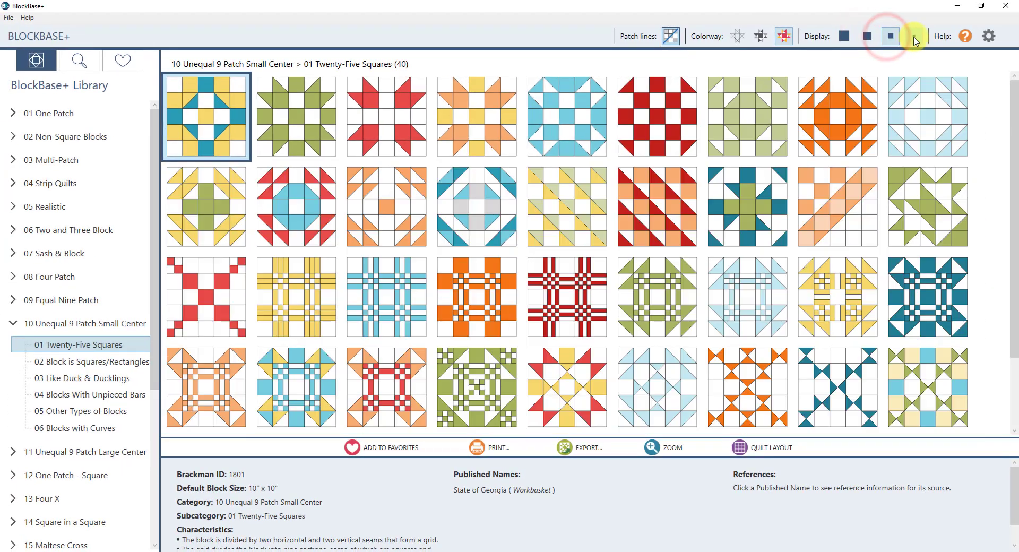
left_click(916, 38)
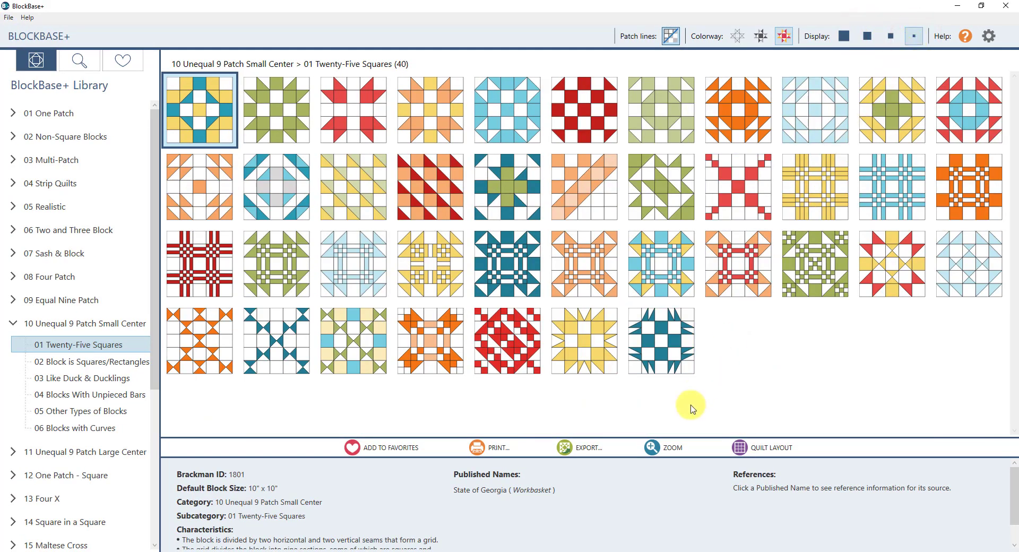
View the selected State of Georgia block enlarged in the Zoom Block window and close it
left_click(663, 451)
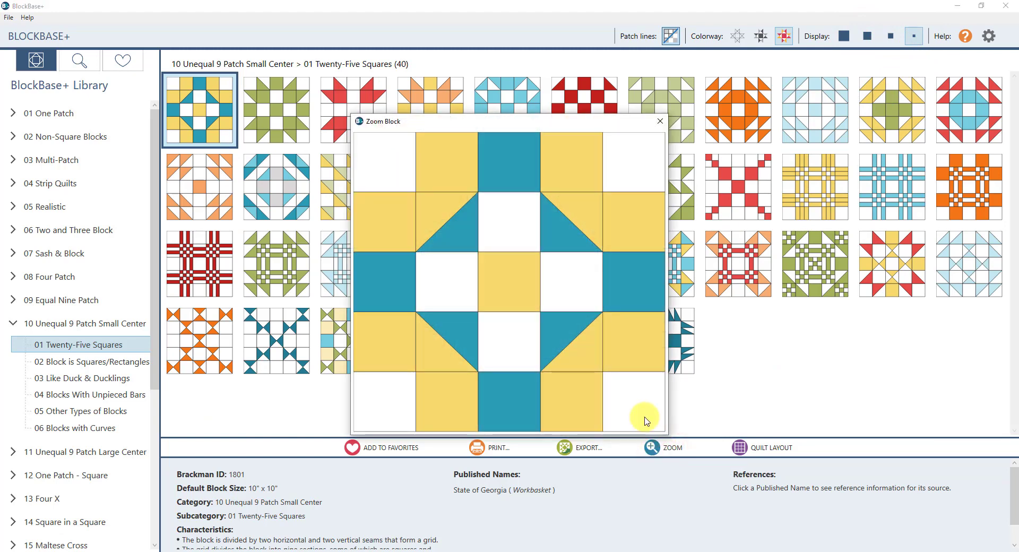
left_click(660, 123)
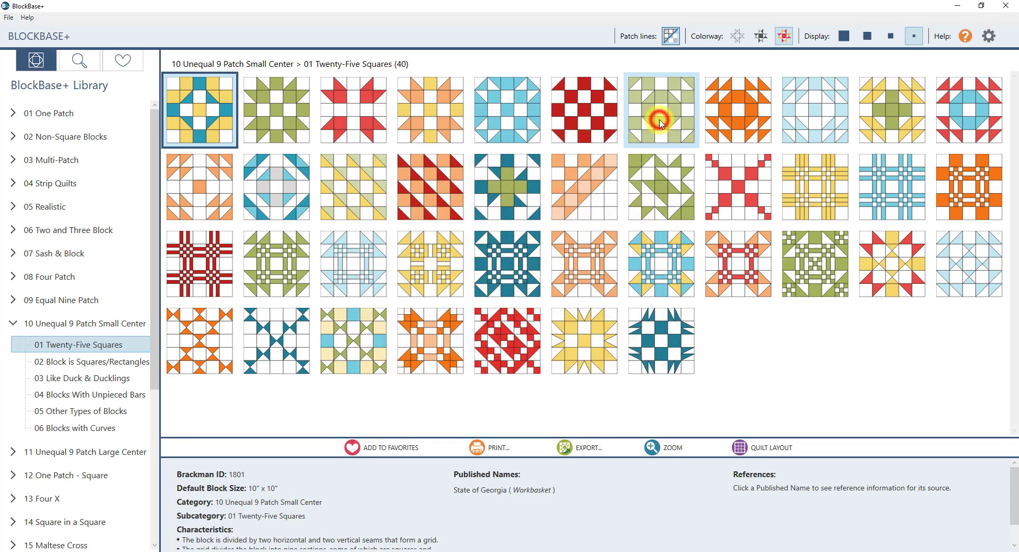
Preview the selected block in the quilt layouts from Horizontal Layout through Off-Center Medallion Layout, and close the preview
left_click(779, 449)
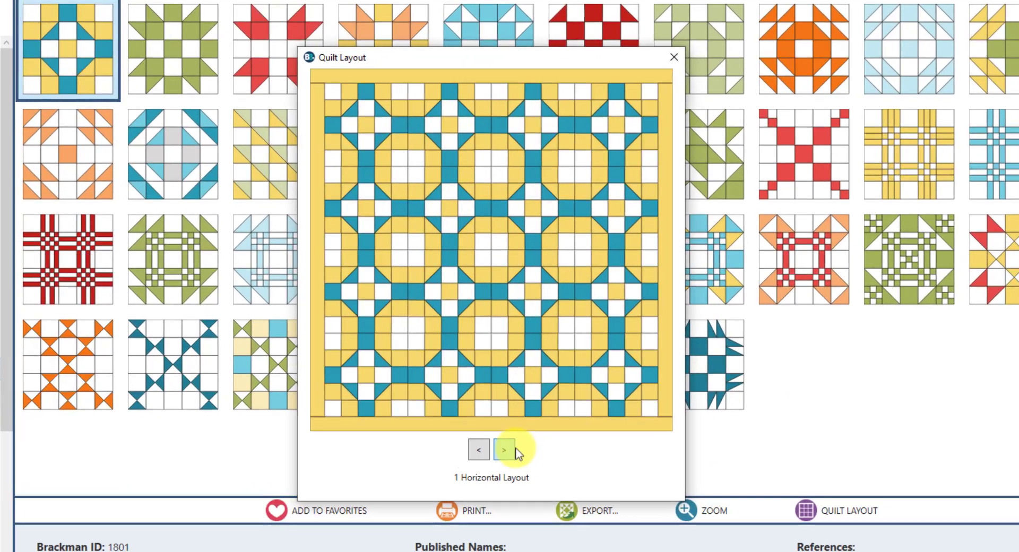
left_click(518, 403)
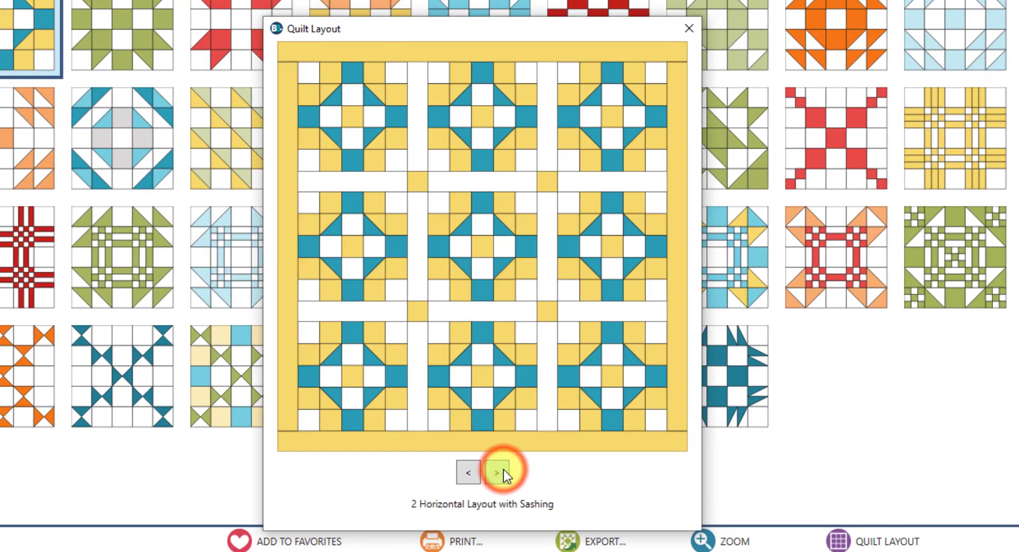
left_click(503, 470)
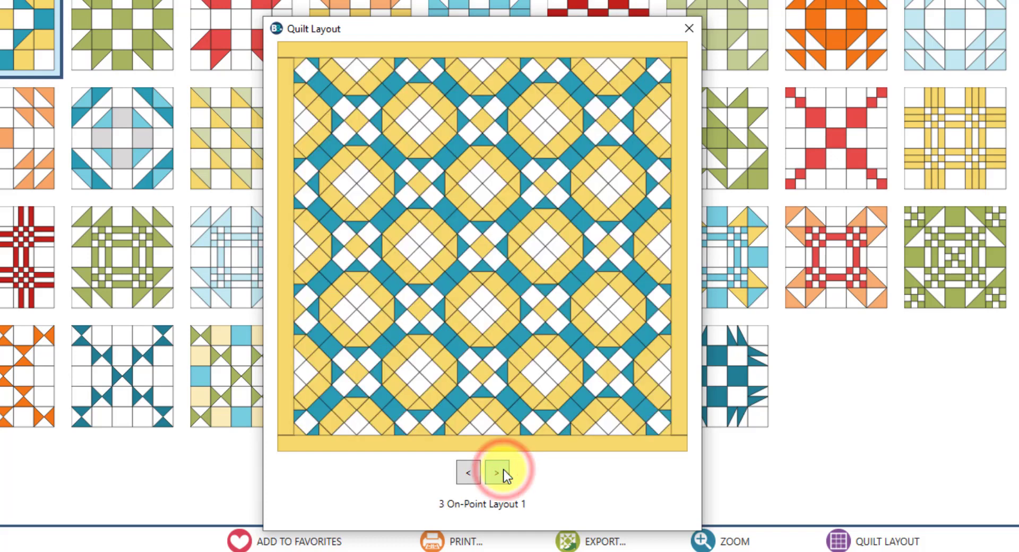
left_click(503, 473)
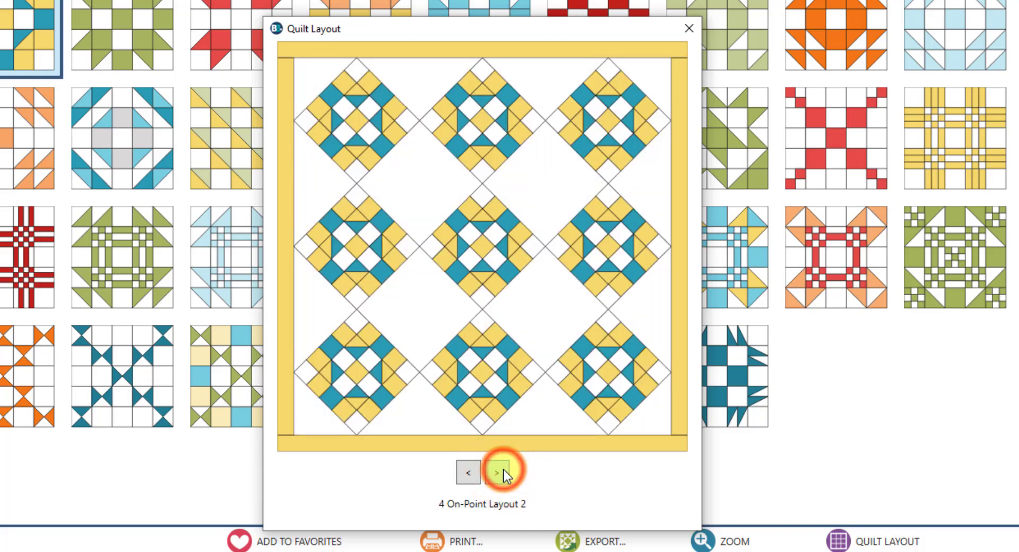
left_click(503, 471)
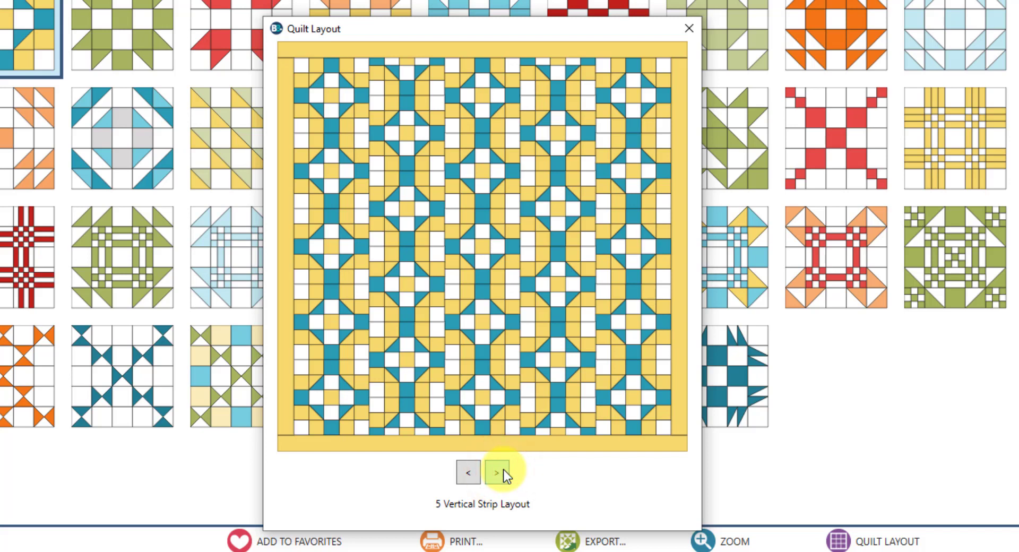
left_click(503, 473)
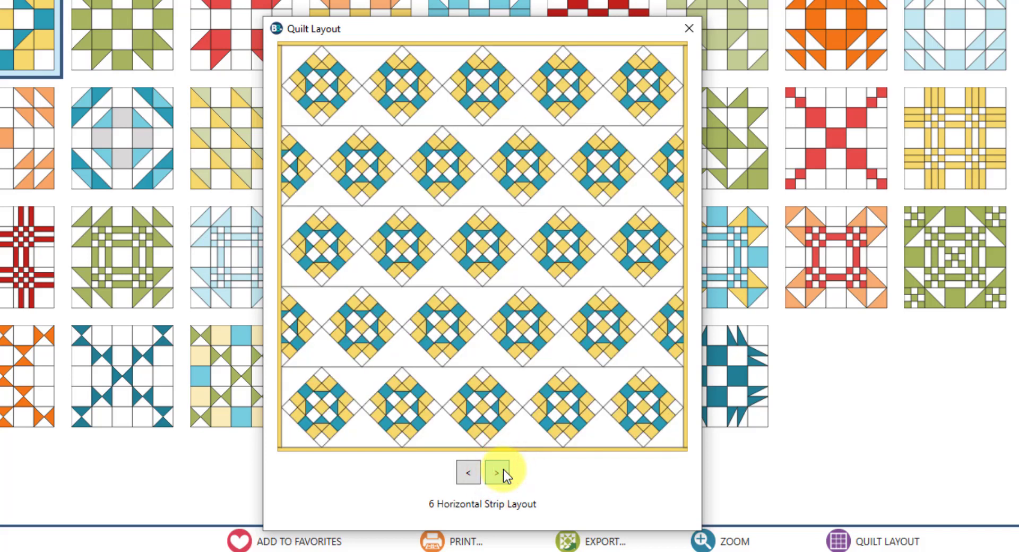
left_click(503, 472)
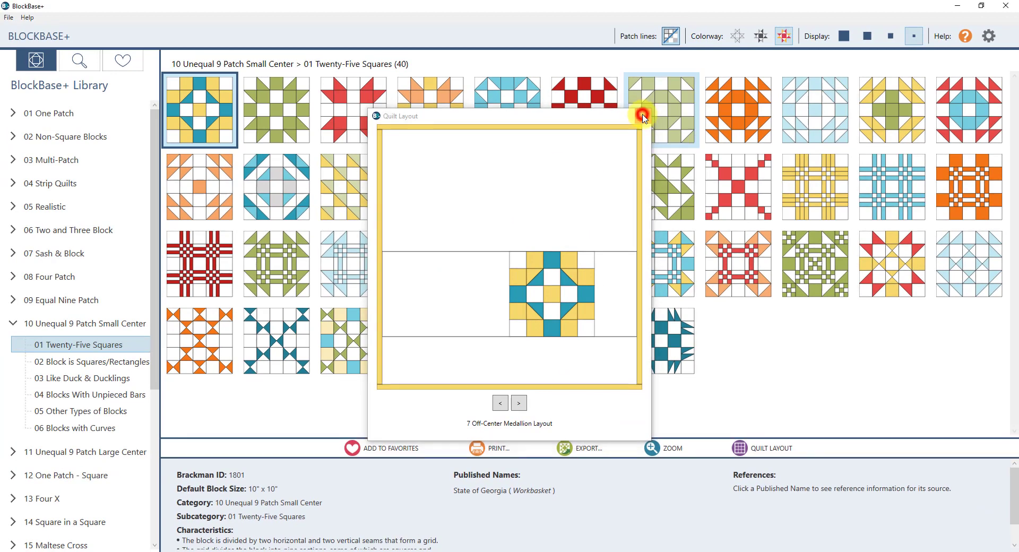
left_click(643, 116)
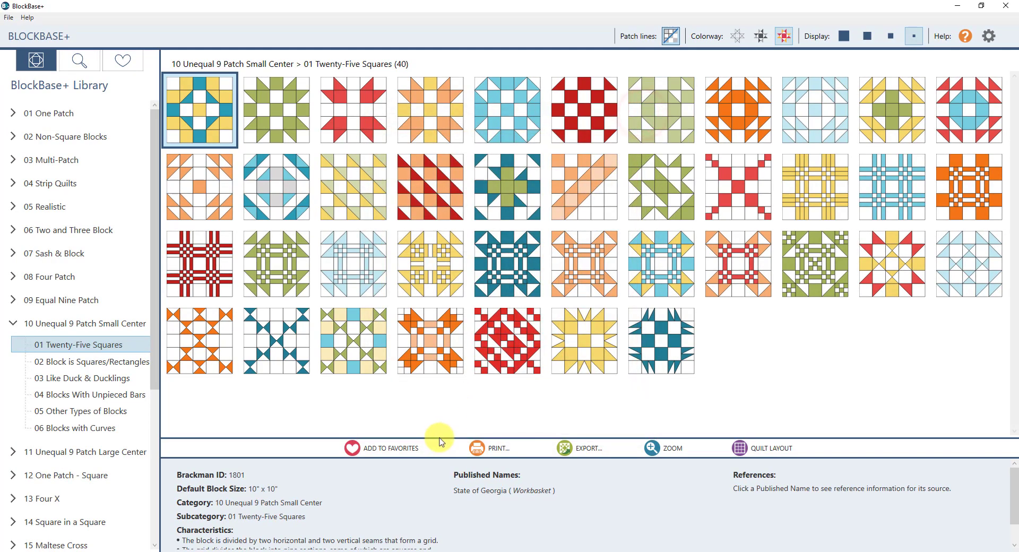
Enlarge the block information area with the blocks at medium size, and select the published name State of Georgia for its reference
left_click_drag(438, 437, 449, 289)
left_click(867, 36)
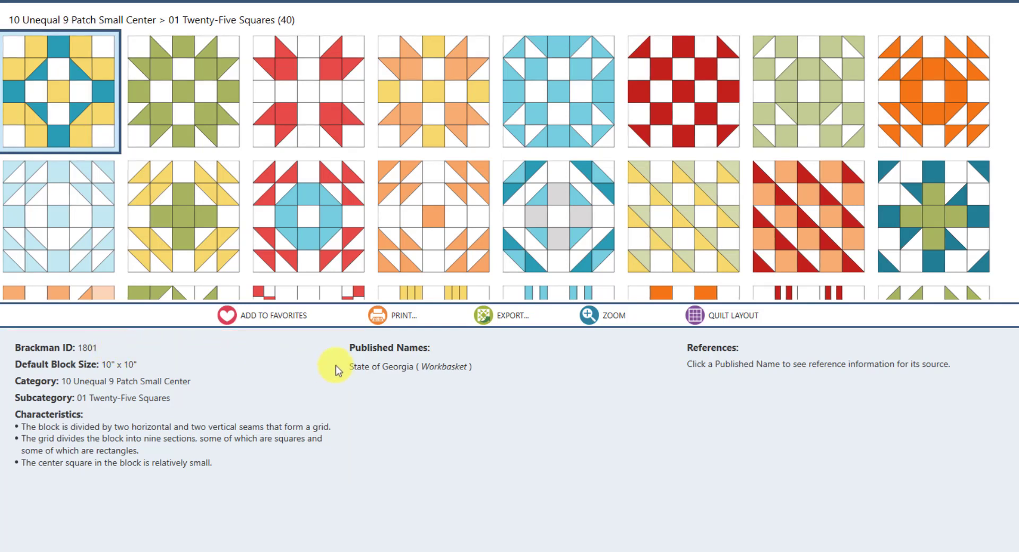
left_click(363, 371)
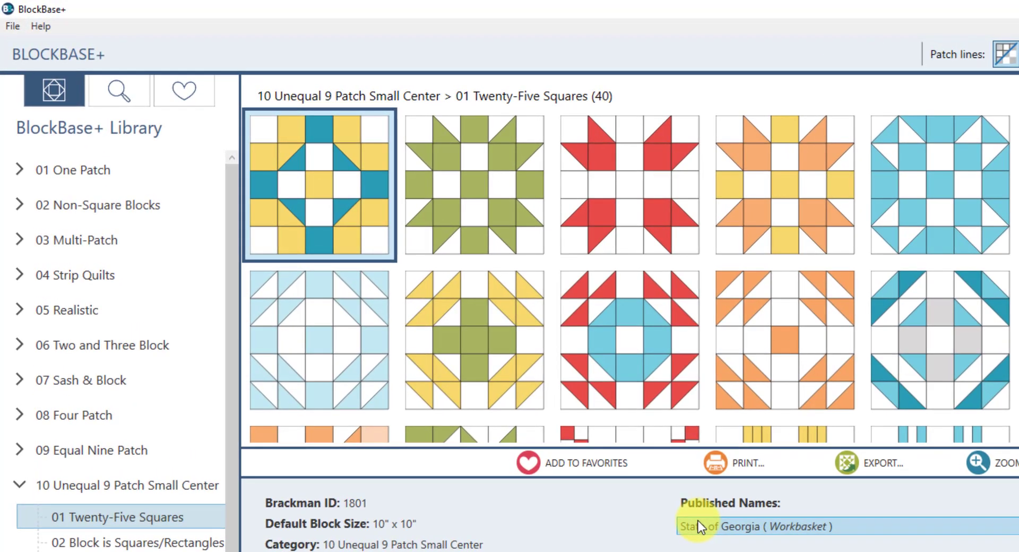
Search for the block with Brackman ID 2442
left_click(131, 92)
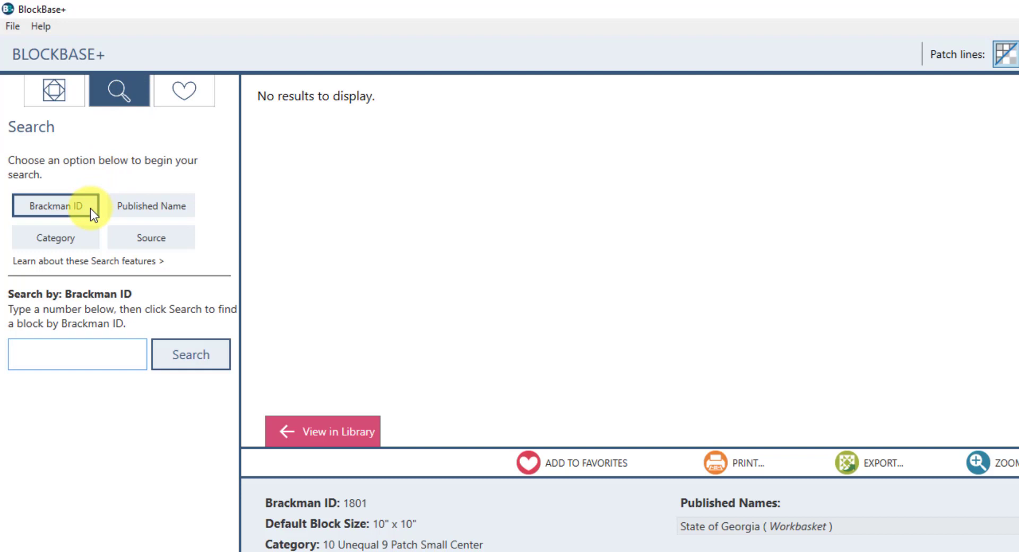
type("2442")
left_click(193, 359)
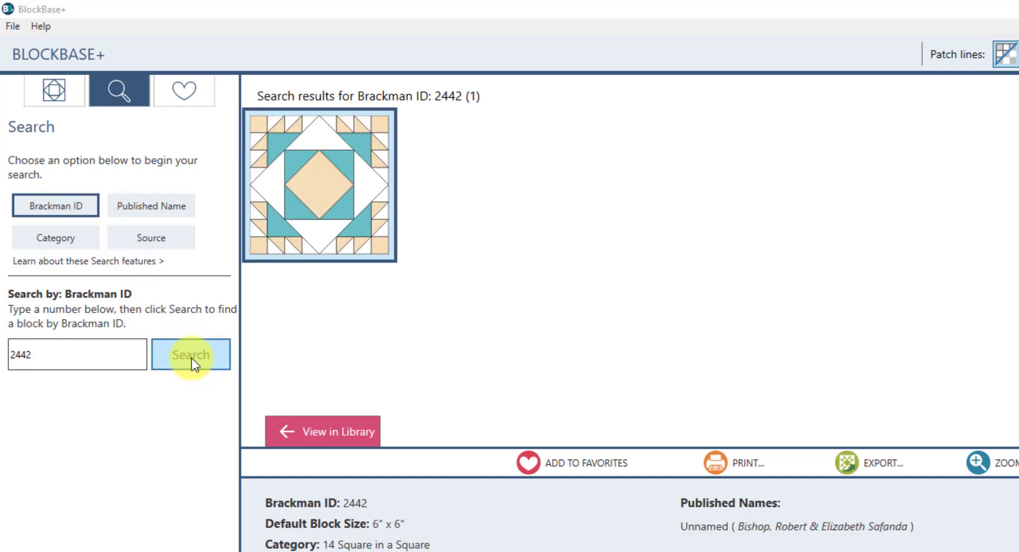
Look up the block "1941 Nine Patch, The" in the list of published names and browse further down the list
left_click(168, 206)
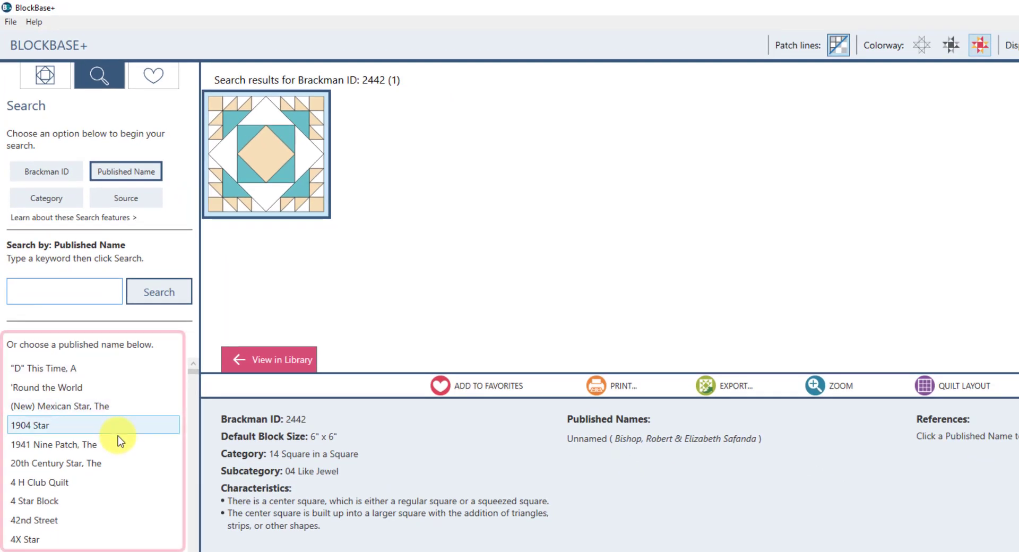
left_click(119, 451)
scroll(118, 440, "down", 3)
scroll(118, 443, "down", 5)
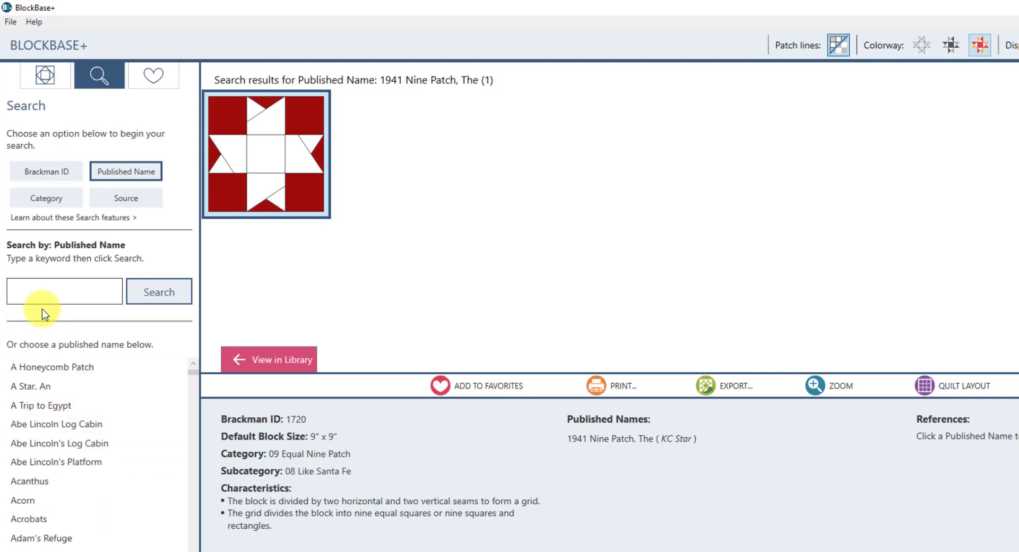
Search the published names for the keyword "ohio star"
left_click(40, 290)
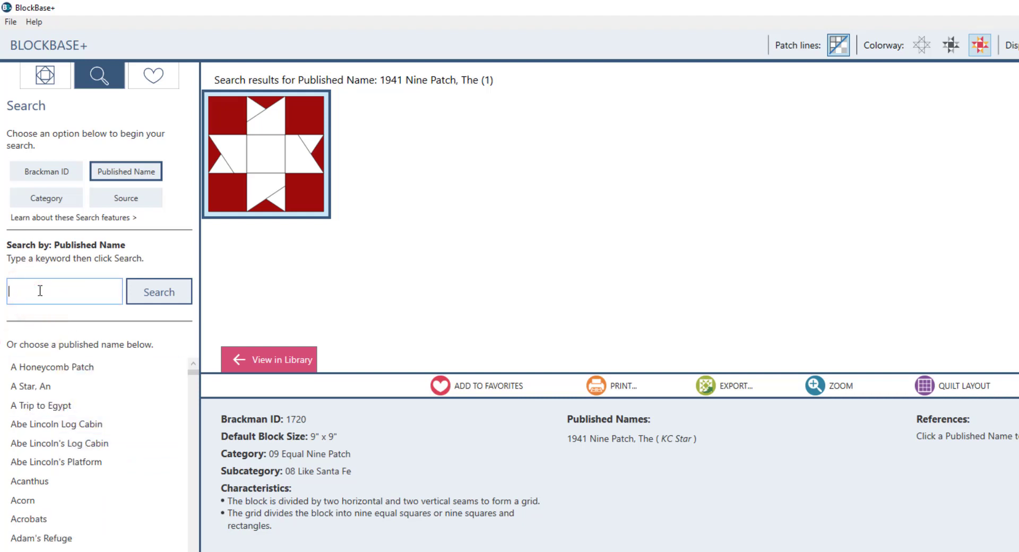
type("ohio star")
key("Return")
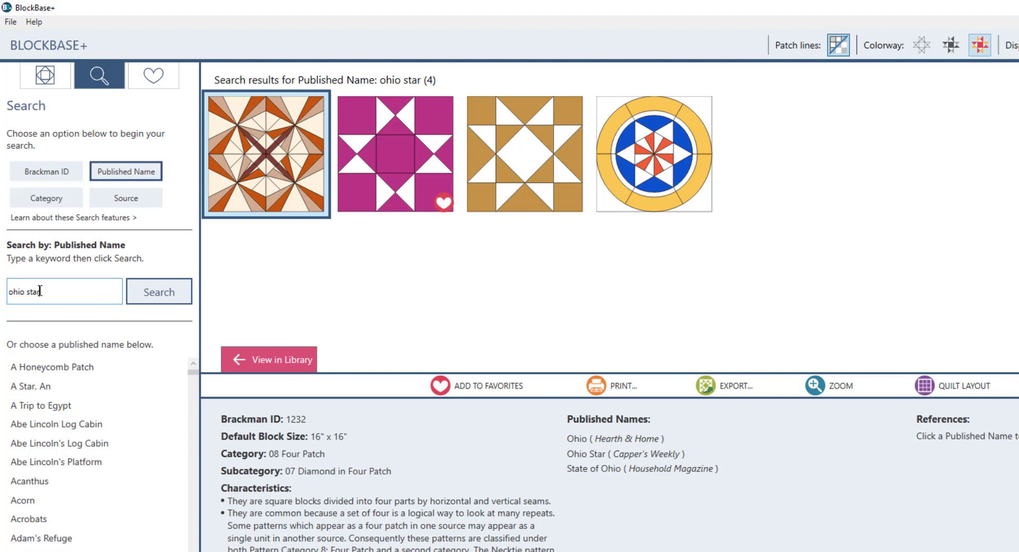
Broaden the published name search by shortening the keyword to "ohio"
key("BackSpace")
key("BackSpace")
key("BackSpace")
key("BackSpace")
key("BackSpace")
key("Return")
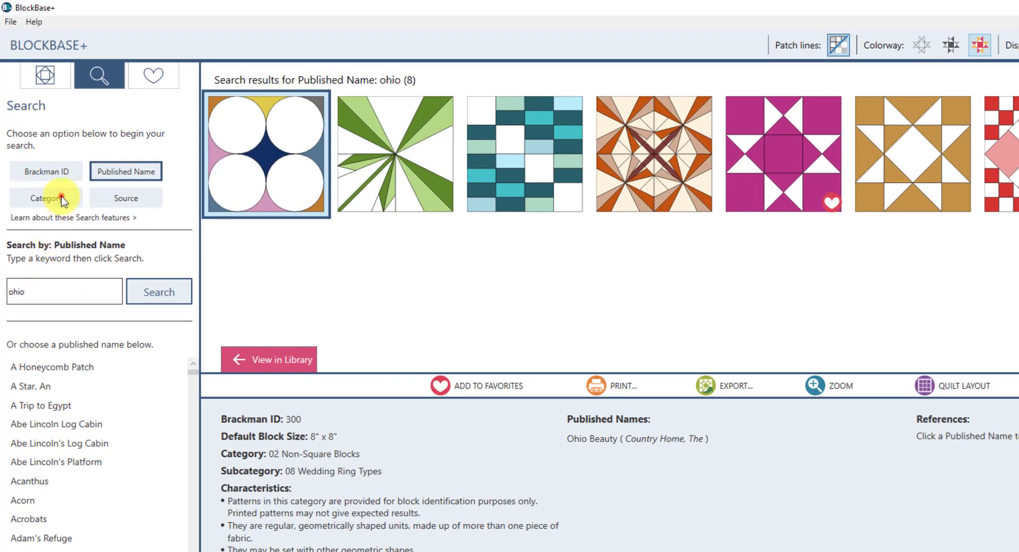
Set up a category search limited to the Beginner skill level and the 1930-1939 time period
left_click(60, 200)
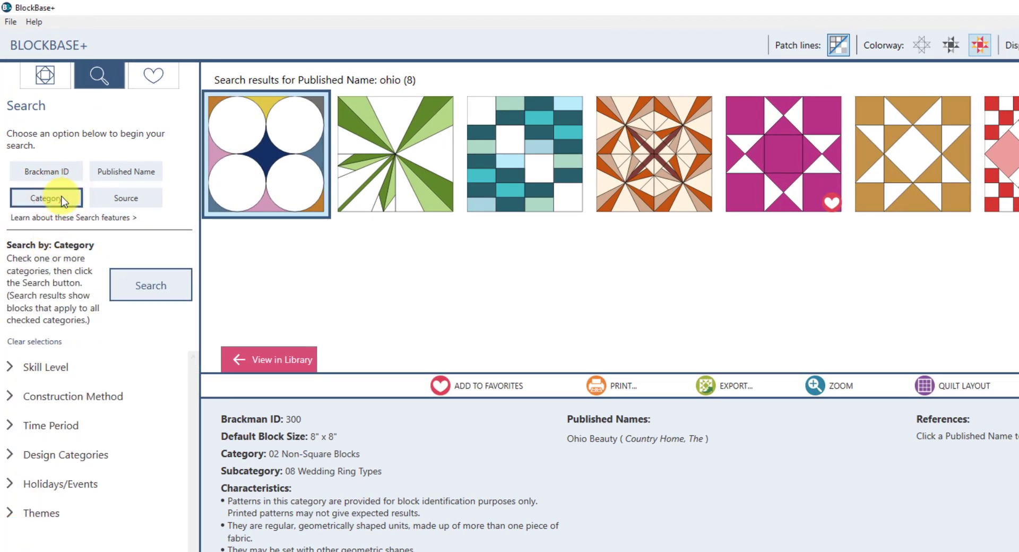
left_click(11, 366)
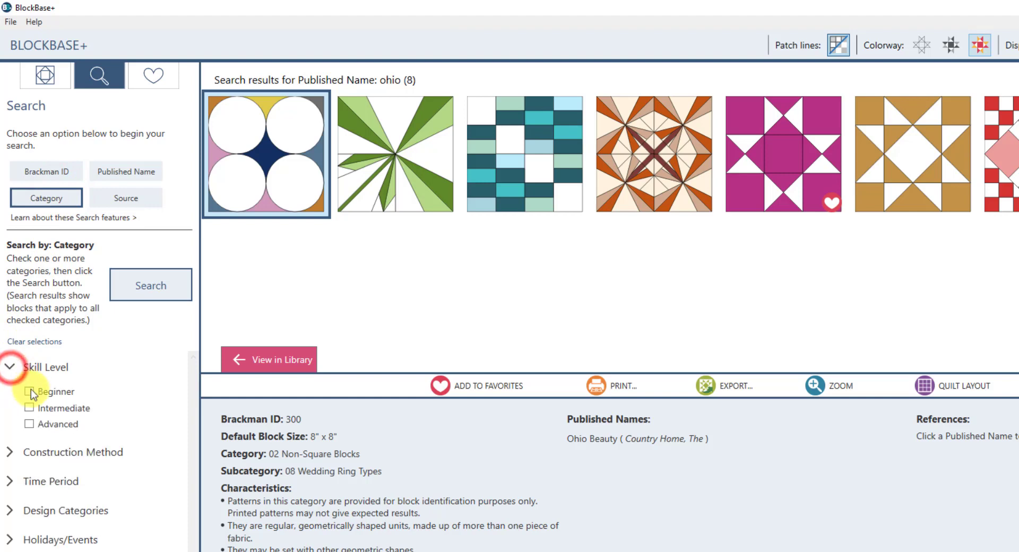
left_click(29, 392)
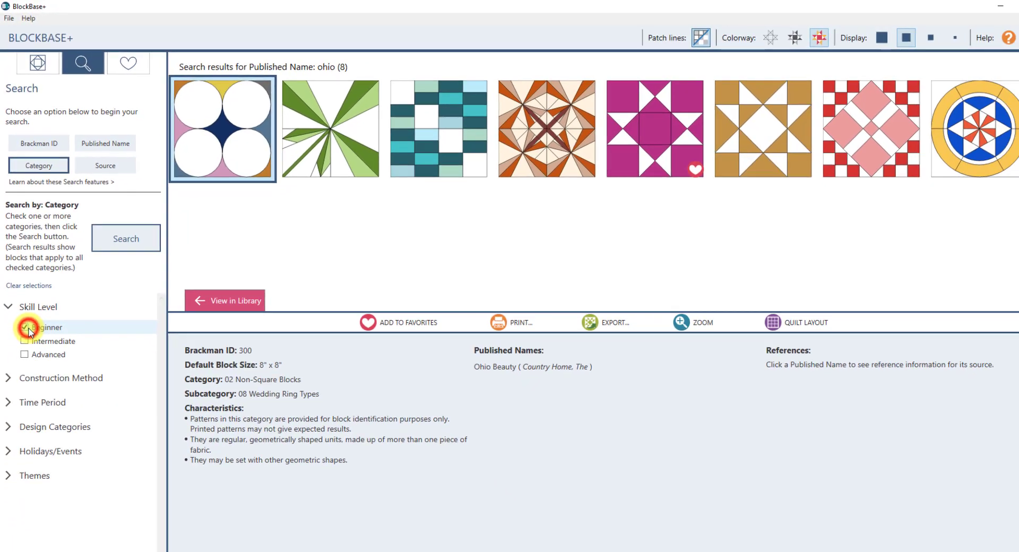
left_click(10, 398)
scroll(12, 399, "down", 2)
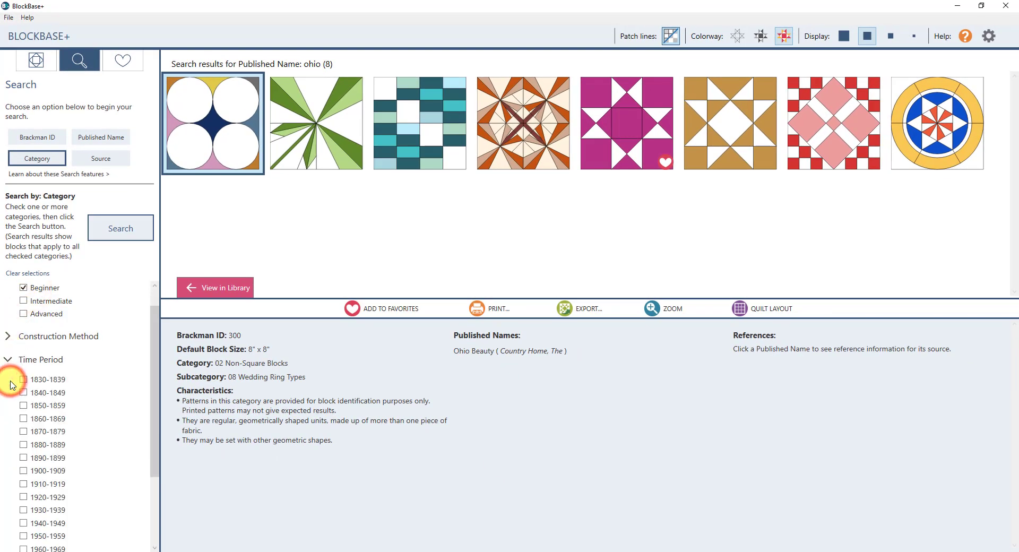
scroll(11, 385, "down", 2)
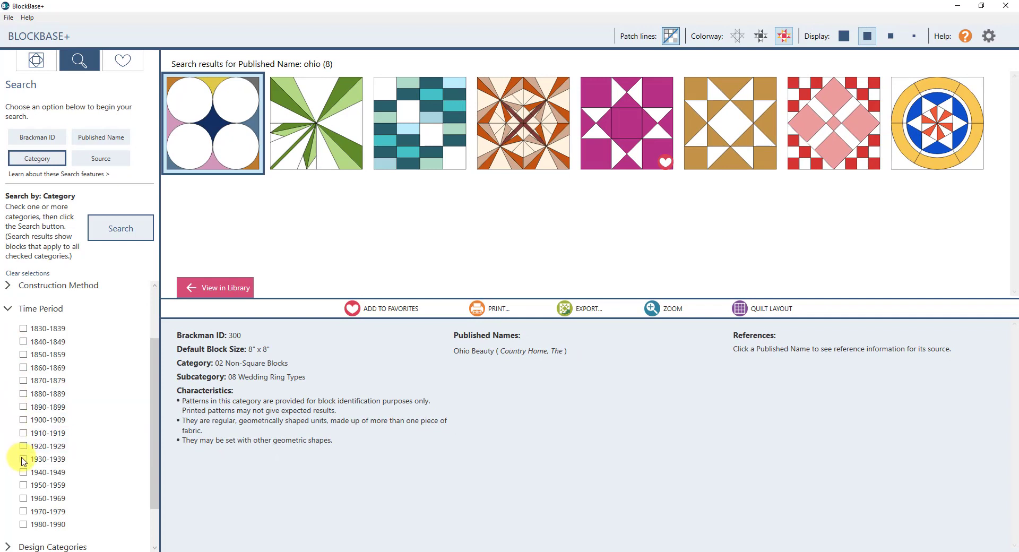
left_click(24, 459)
scroll(53, 404, "down", 2)
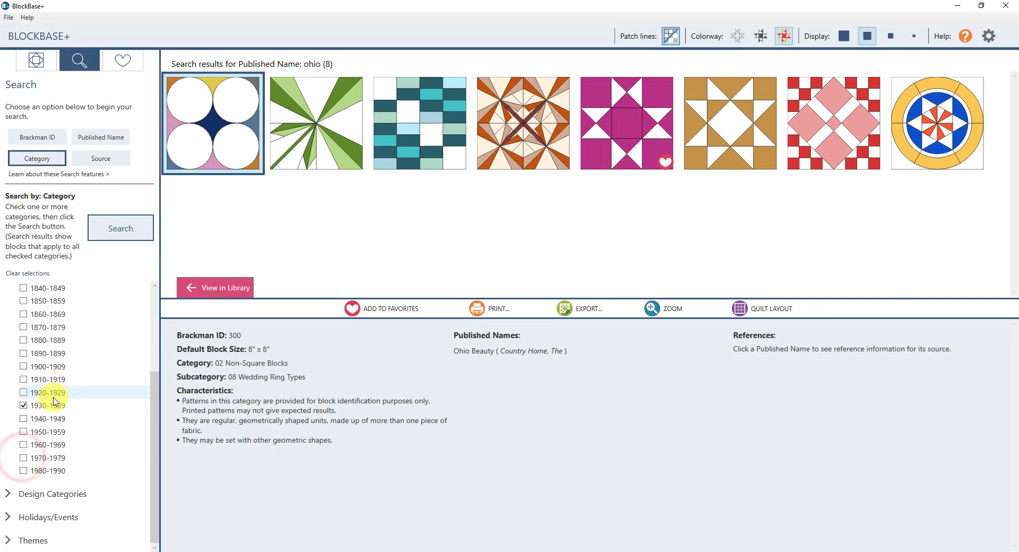
Add the Birds theme to the checked categories and run the category search
left_click(13, 537)
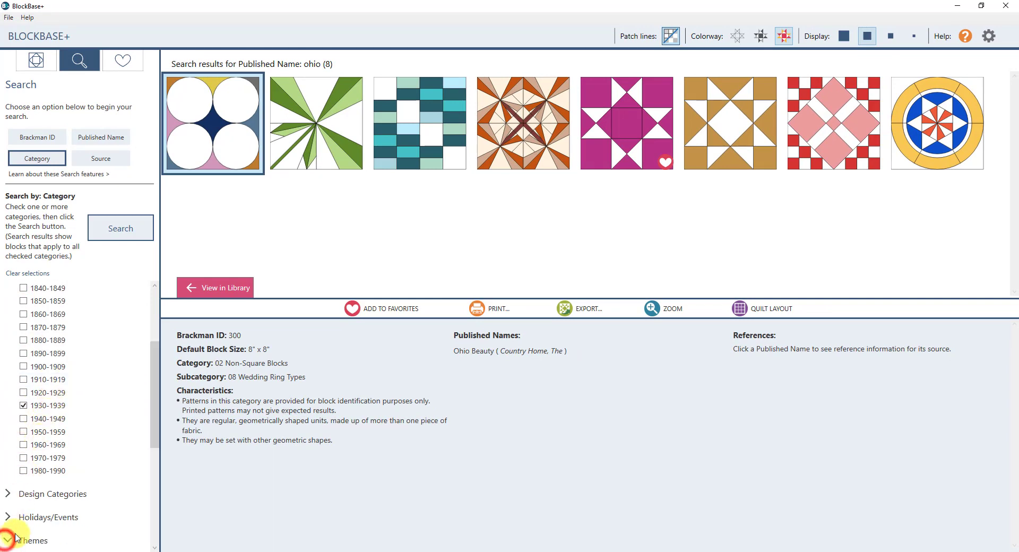
scroll(21, 534, "down", 3)
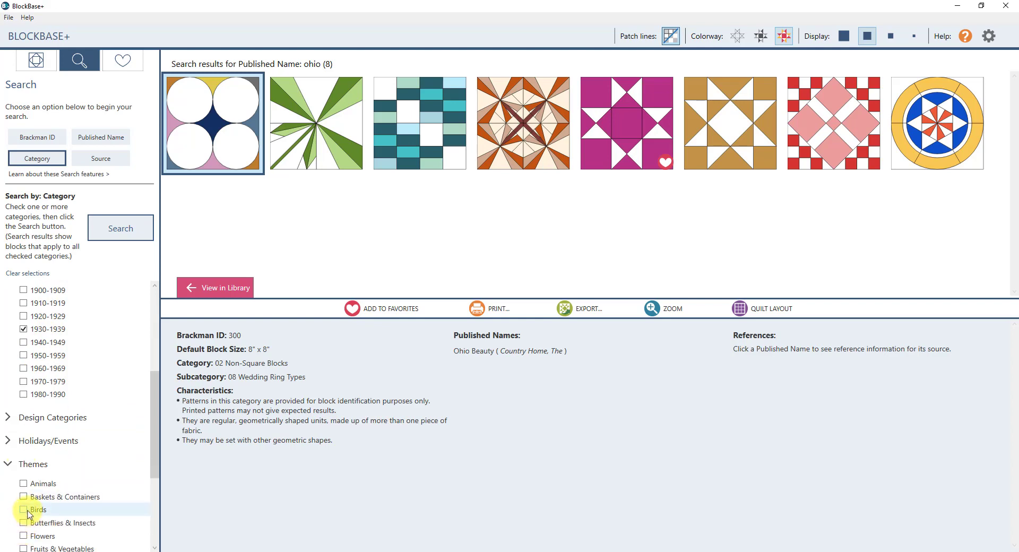
left_click(24, 510)
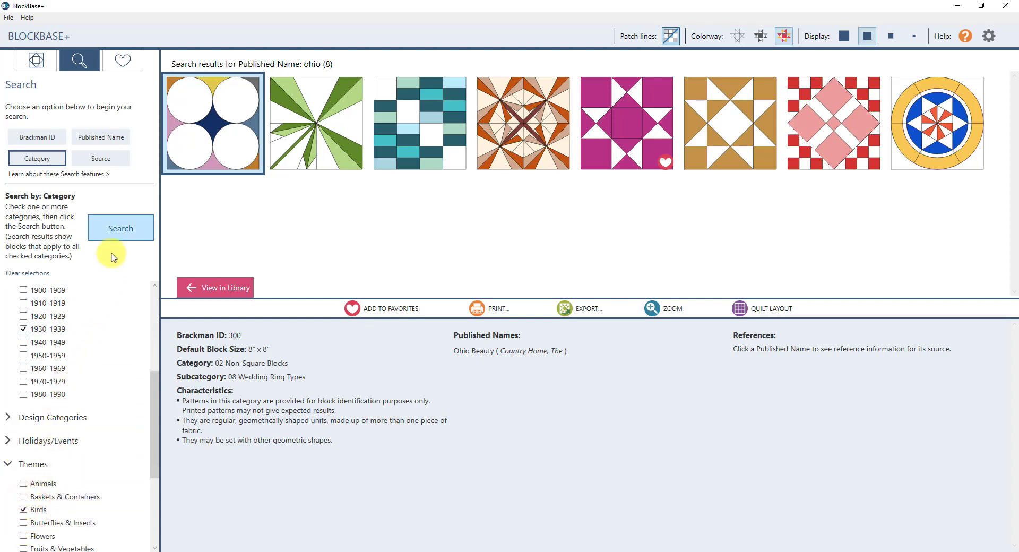
left_click(120, 232)
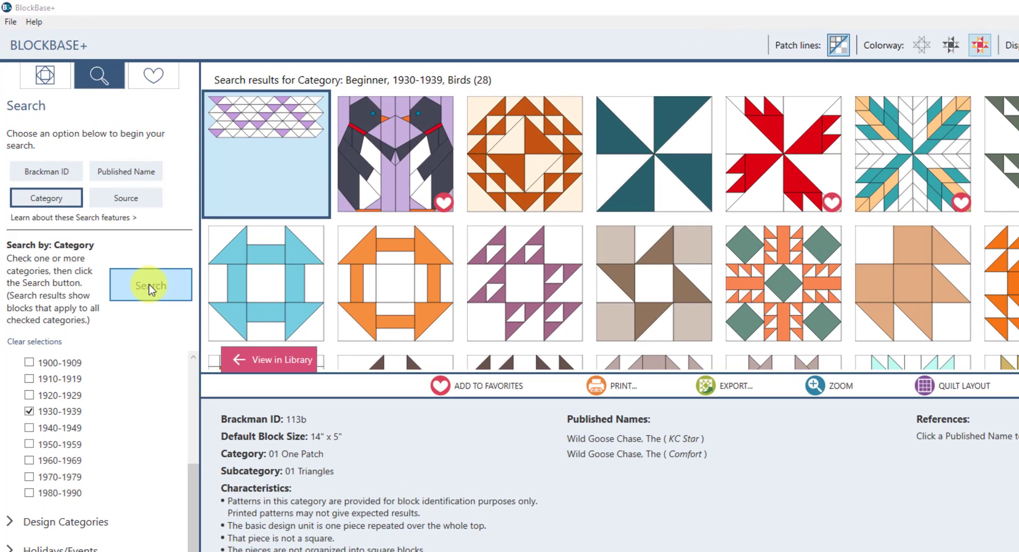
Search the blocks by source for "Aunt Kate's Quilting Bee"
left_click(148, 202)
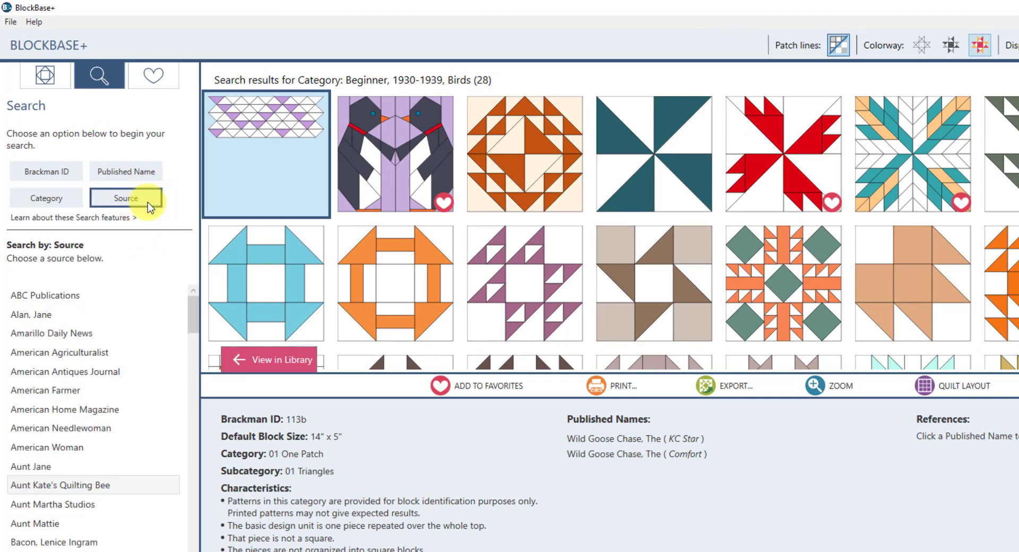
left_click(120, 489)
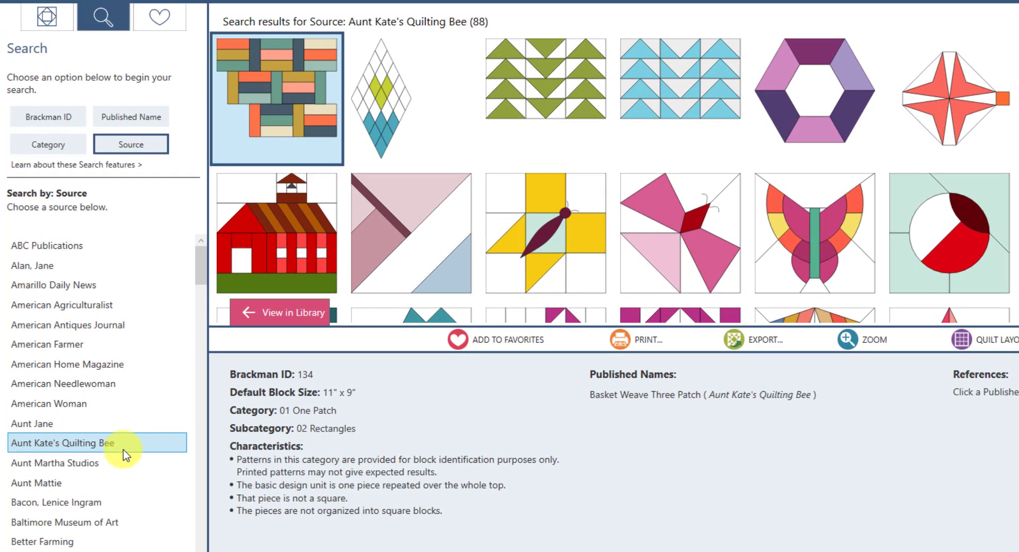
Add the Little Red Schoolhouse block to the favorites and remove it again
left_click(295, 277)
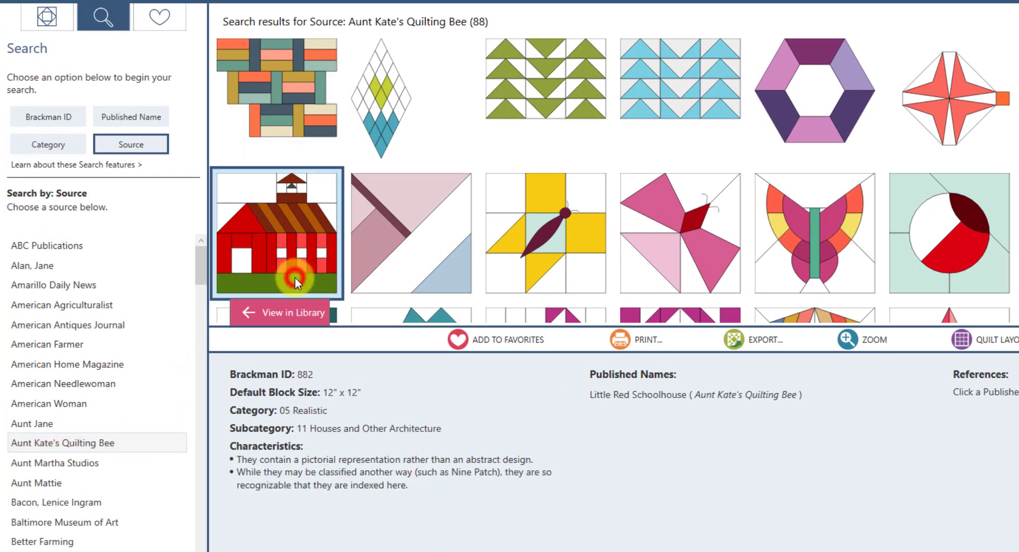
left_click(499, 346)
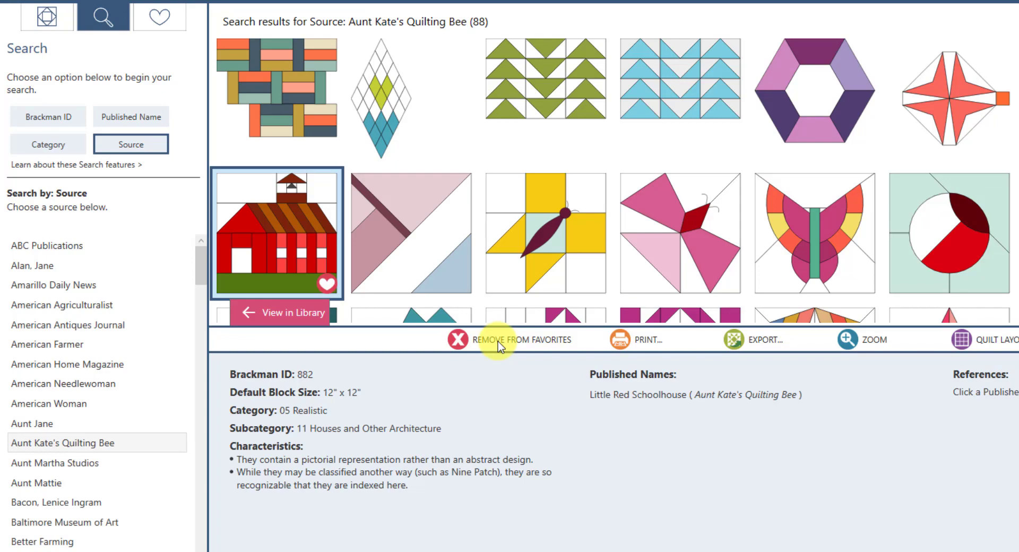
left_click(499, 346)
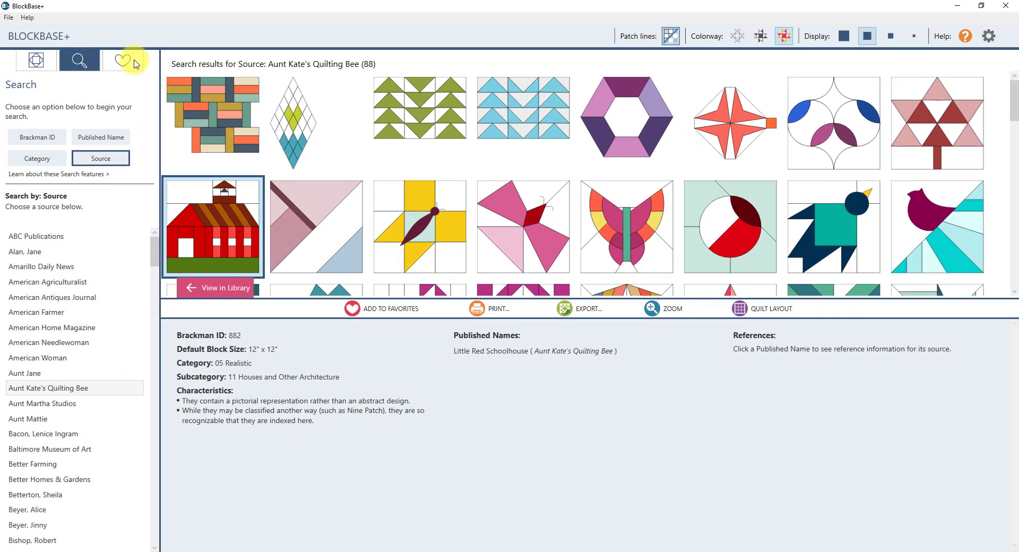
Display the favorite blocks, preview their printable contact sheet, and close the print settings without printing
left_click(169, 22)
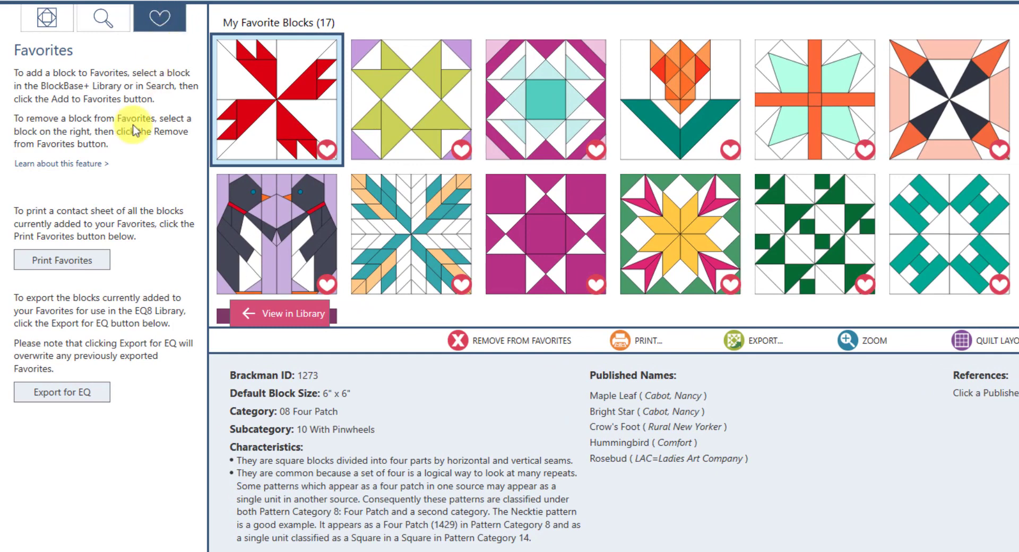
left_click(82, 262)
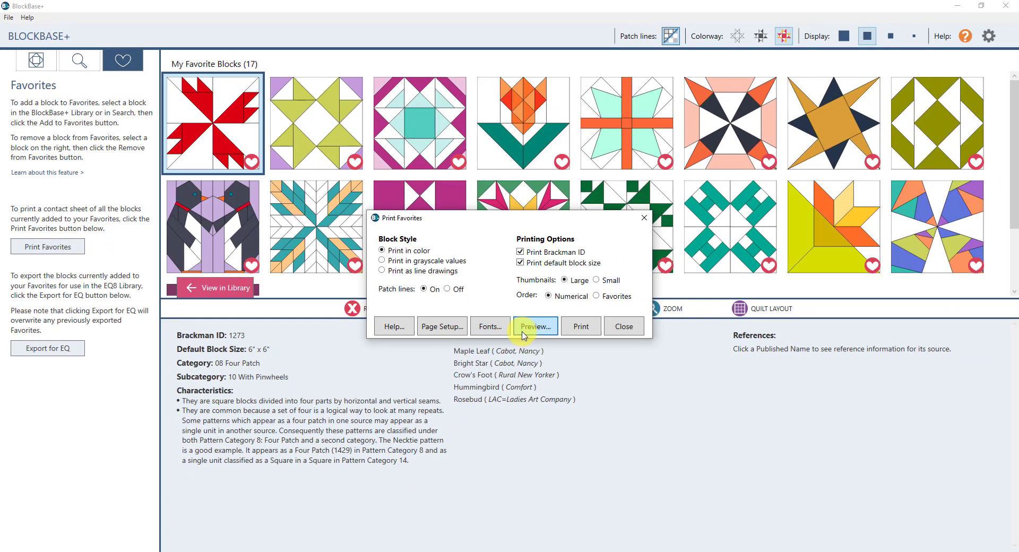
left_click(535, 326)
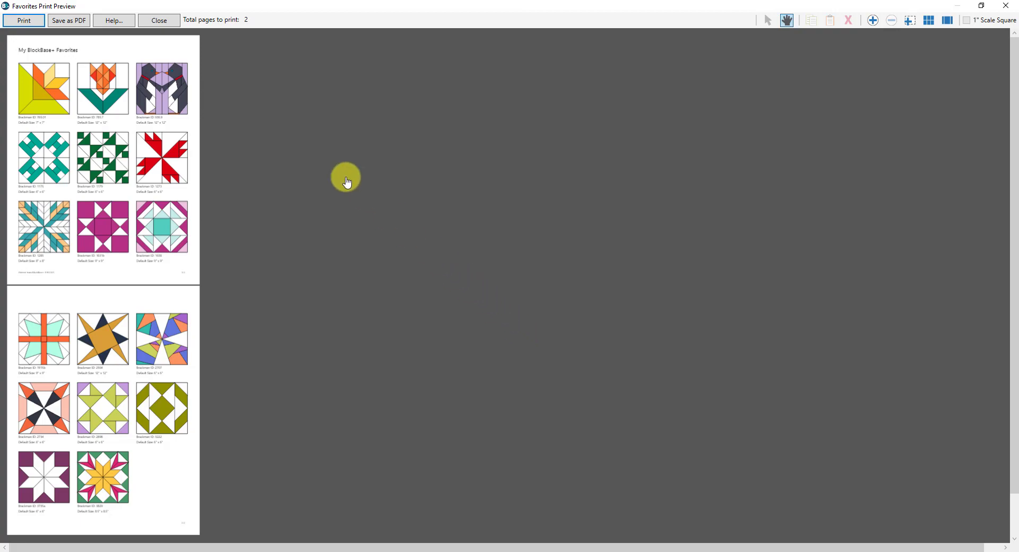
left_click(169, 23)
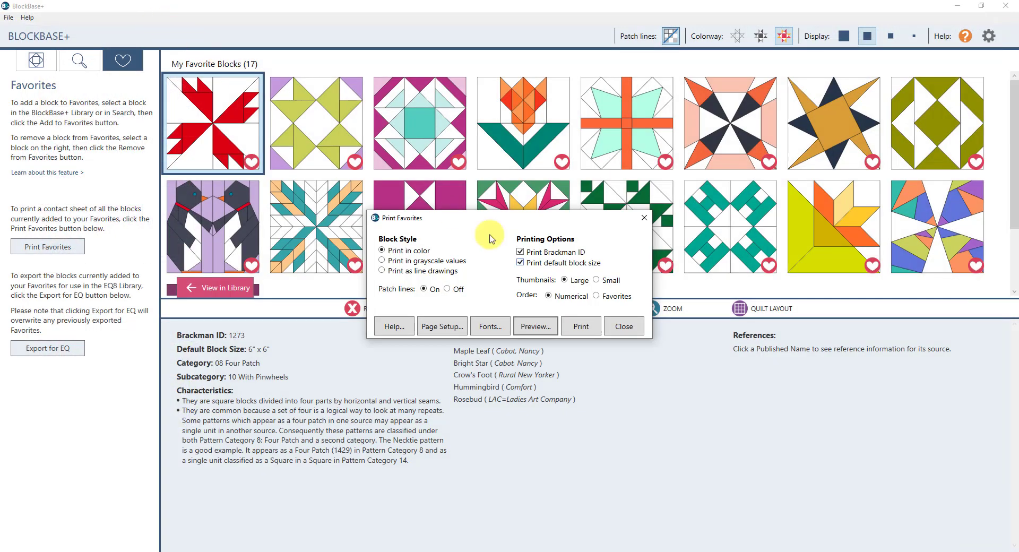
left_click(637, 330)
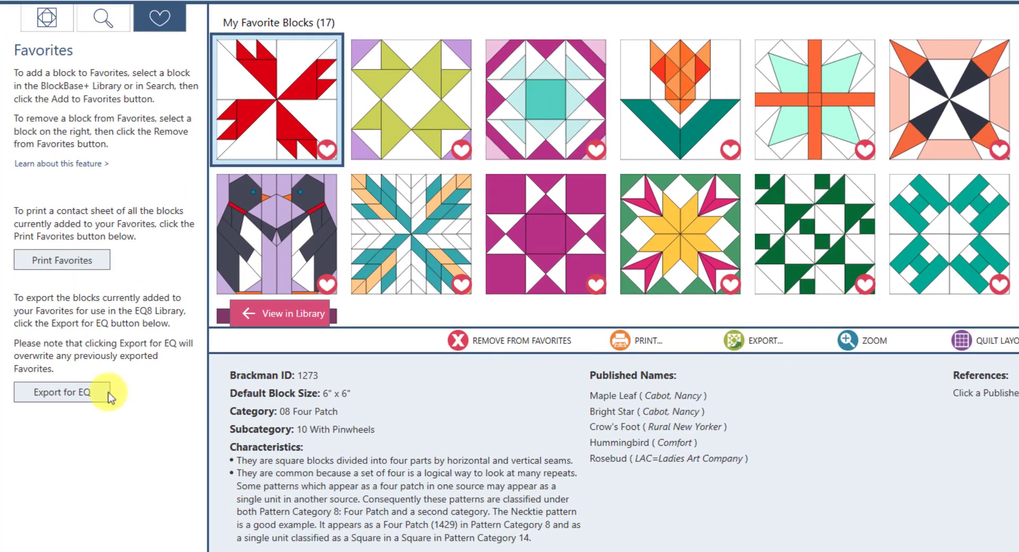
Export the favorite blocks for use in the EQ8 library and dismiss the export dialog
left_click(77, 393)
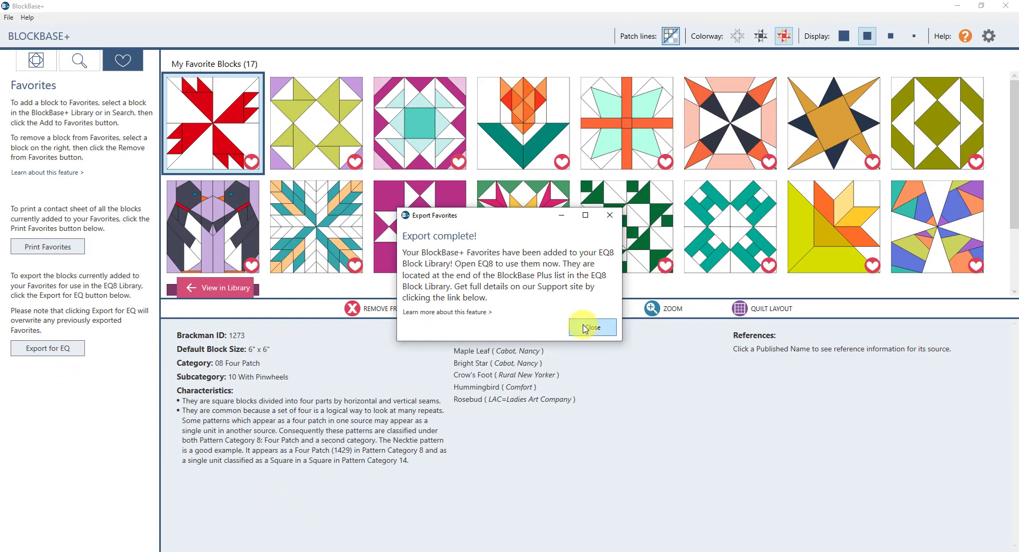
left_click(584, 327)
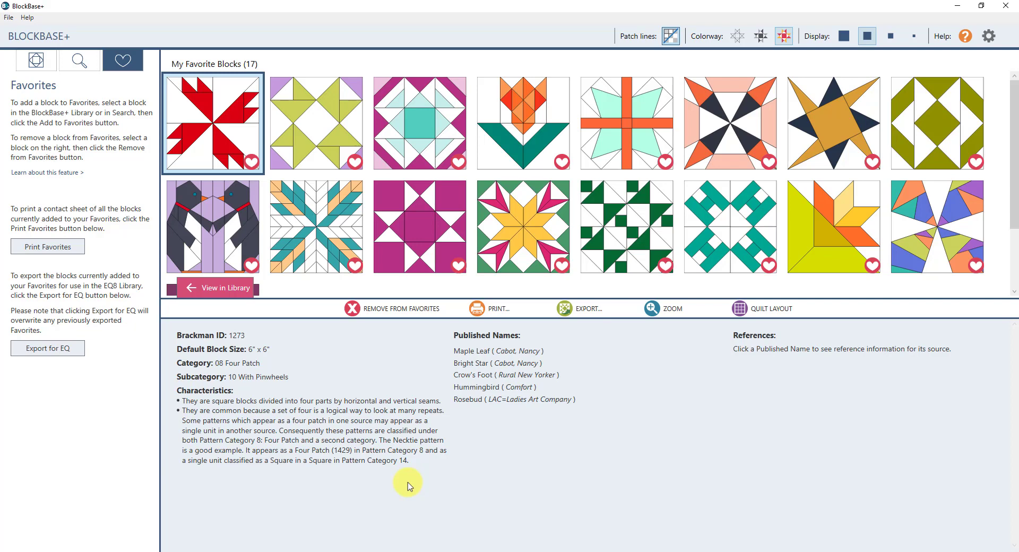
Preview the block printout of the Tulip block, Brackman ID 765.01, at its default size in color
left_click(852, 234)
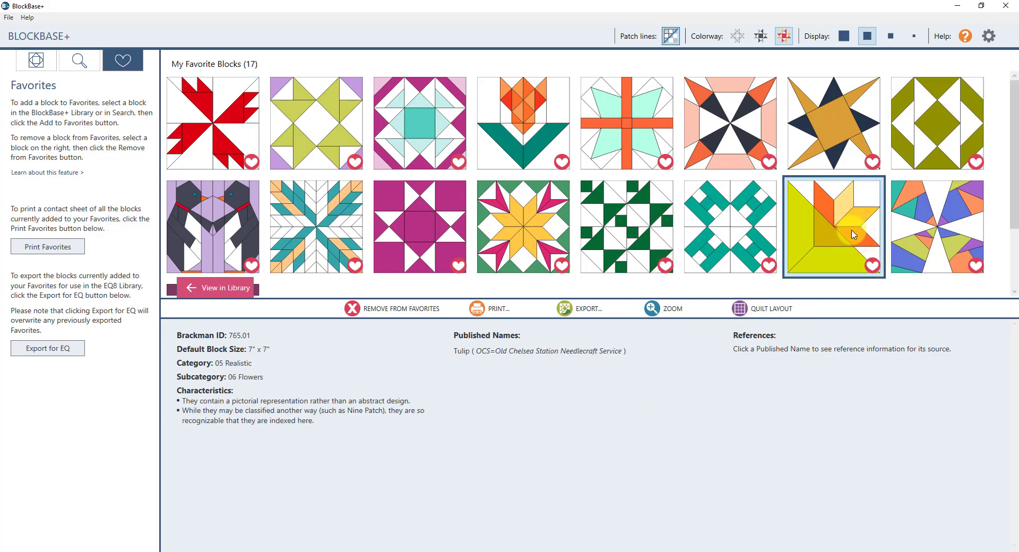
left_click(492, 306)
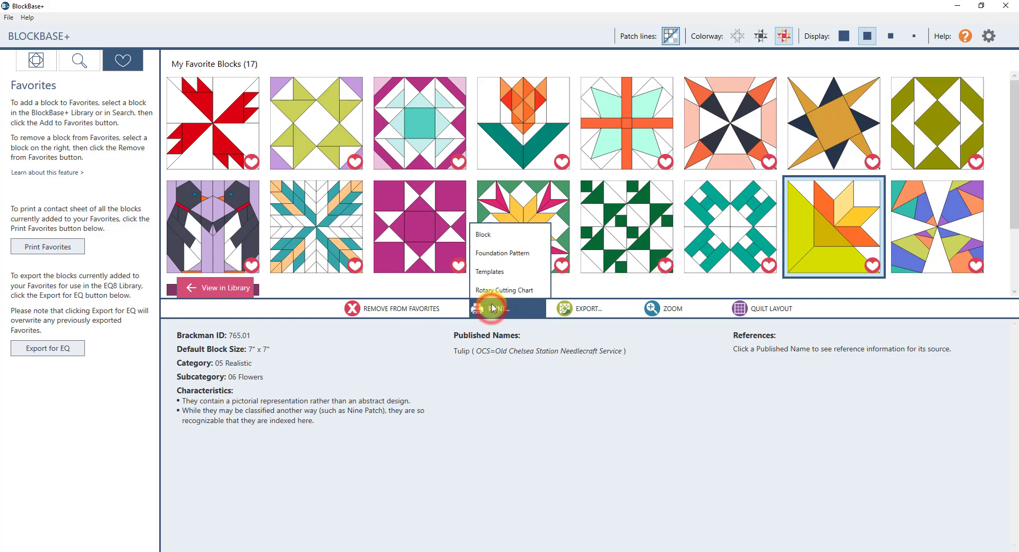
left_click(497, 237)
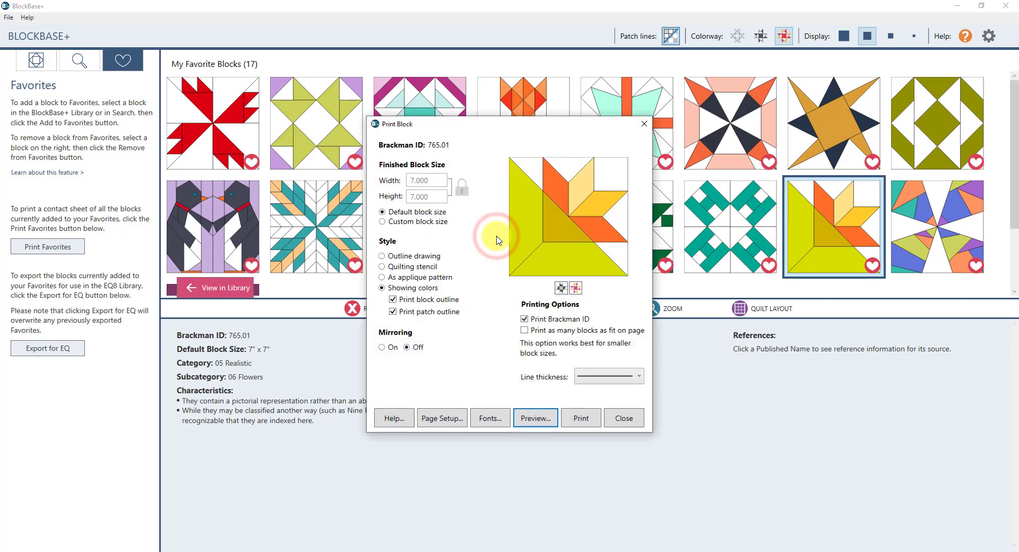
left_click(536, 418)
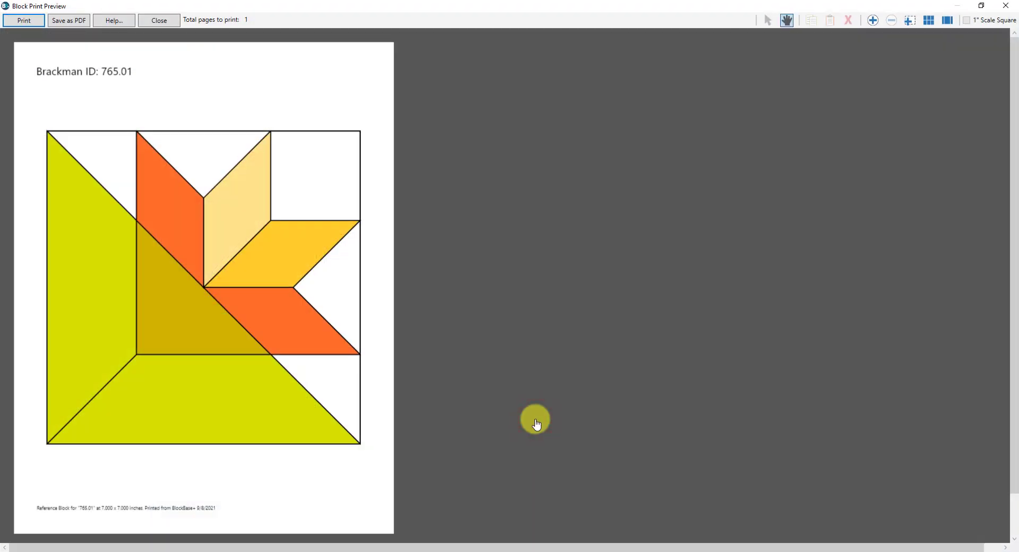
left_click(158, 20)
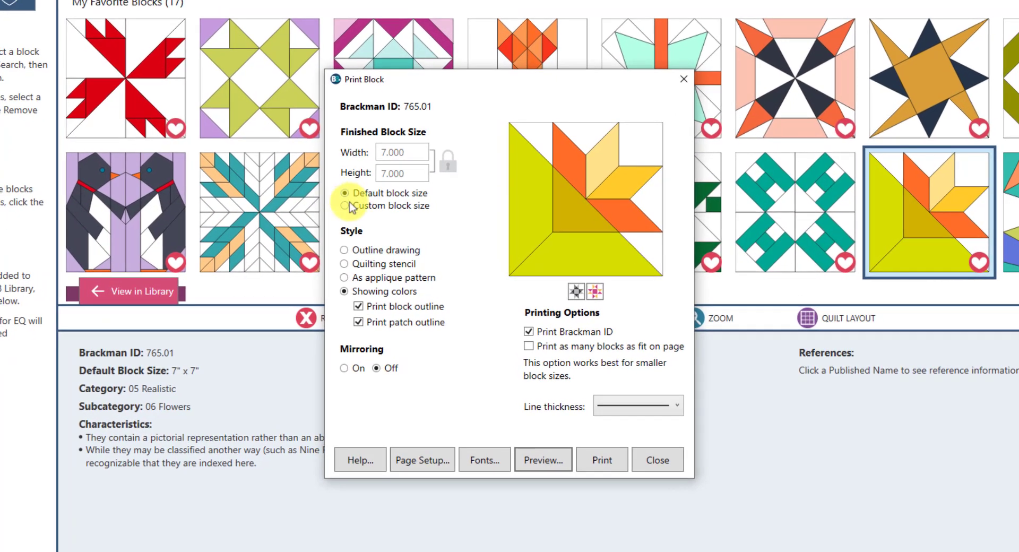
Set the Tulip block to print at a custom 2 x 2 inch size as an outline drawing, with as many blocks as fit on the page
left_click(370, 216)
left_click(428, 171)
left_click_drag(413, 153, 381, 152)
type("2")
key("Tab")
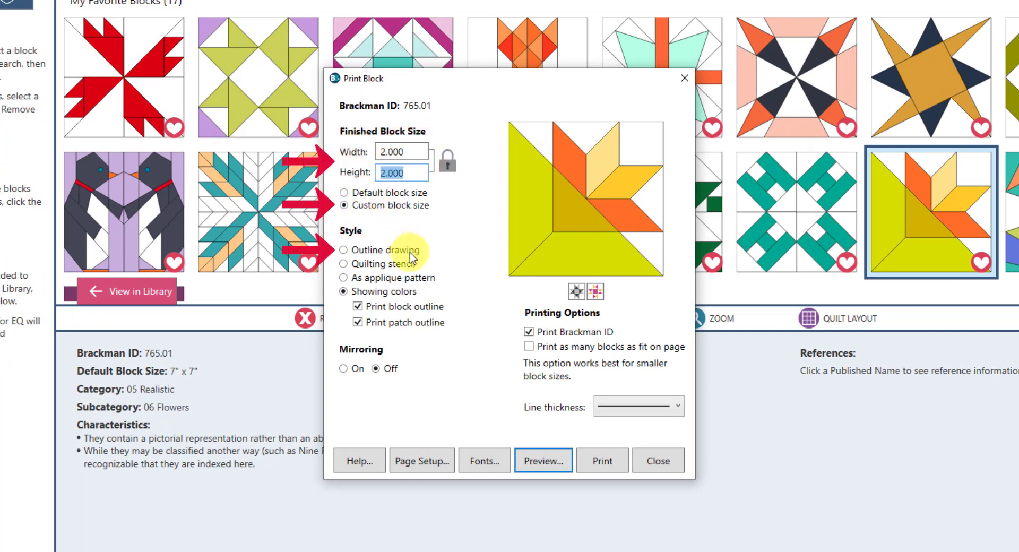
left_click(393, 251)
left_click(538, 349)
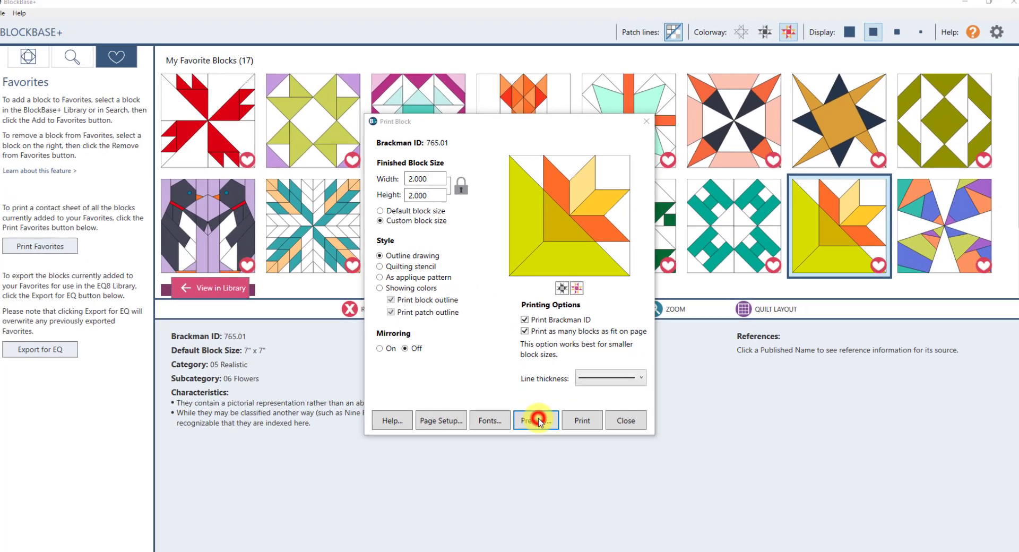
Preview the page of small outline Tulip blocks and close the block print settings
left_click(543, 461)
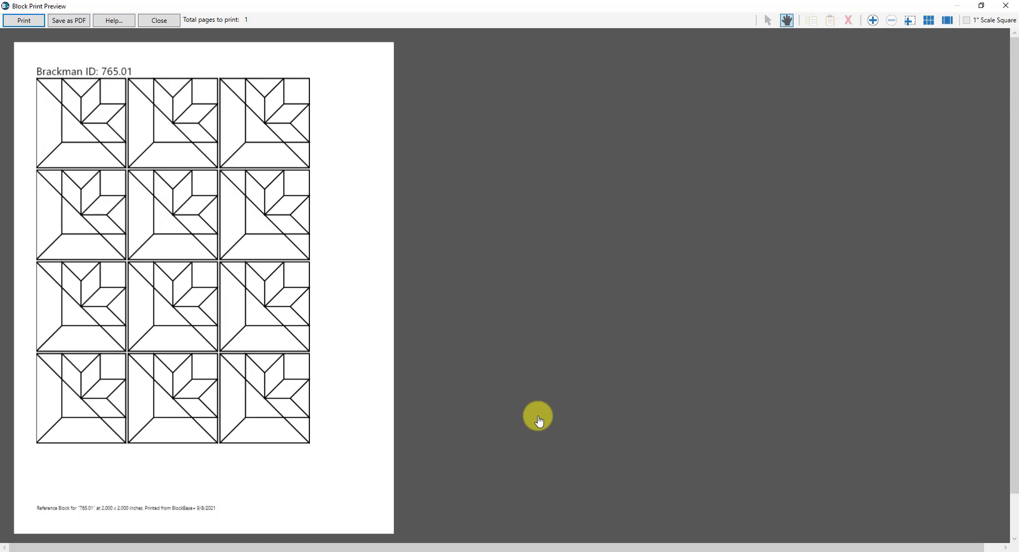
left_click(162, 21)
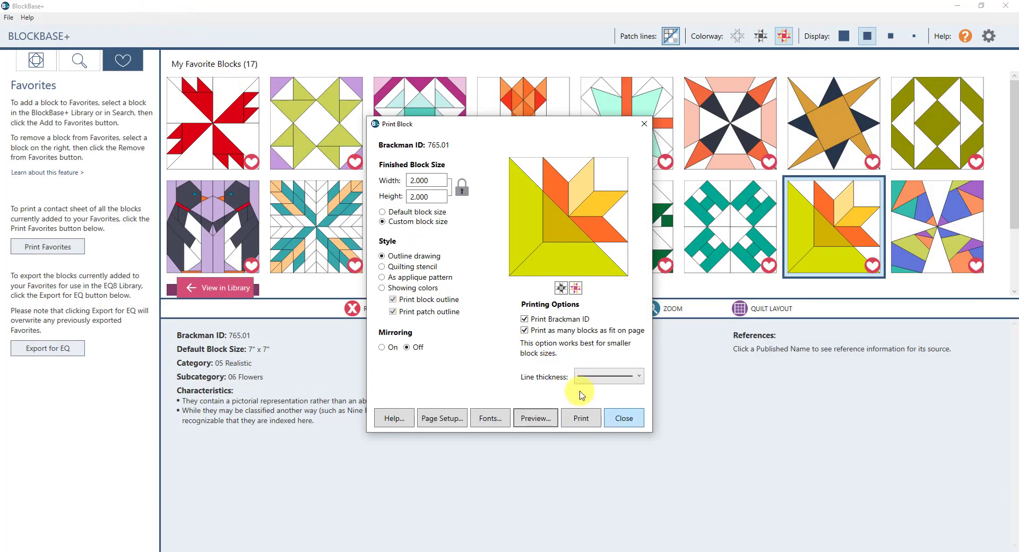
left_click(619, 419)
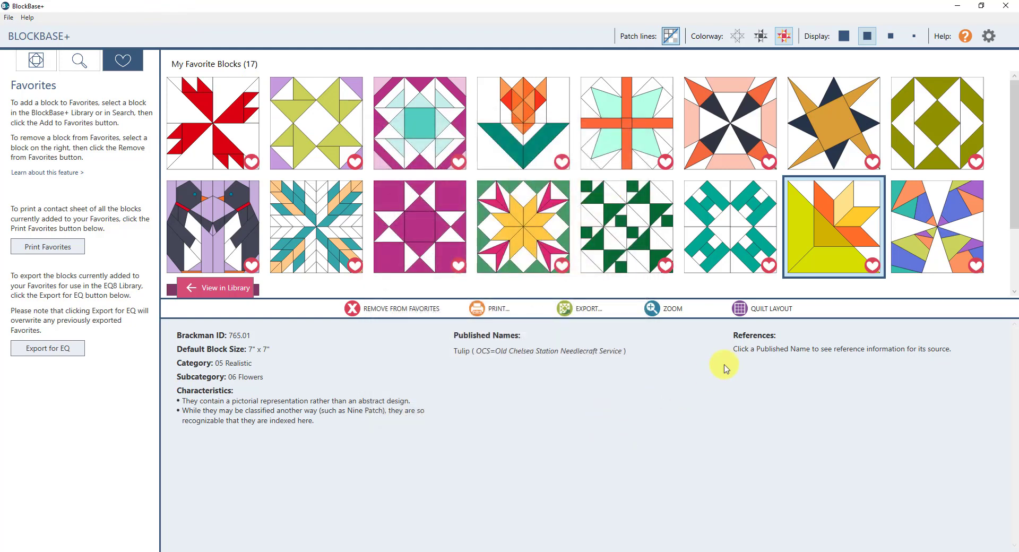
Open the foundation pattern print settings for the favorite Crazy Quilt block, Brackman ID 2707
left_click(933, 250)
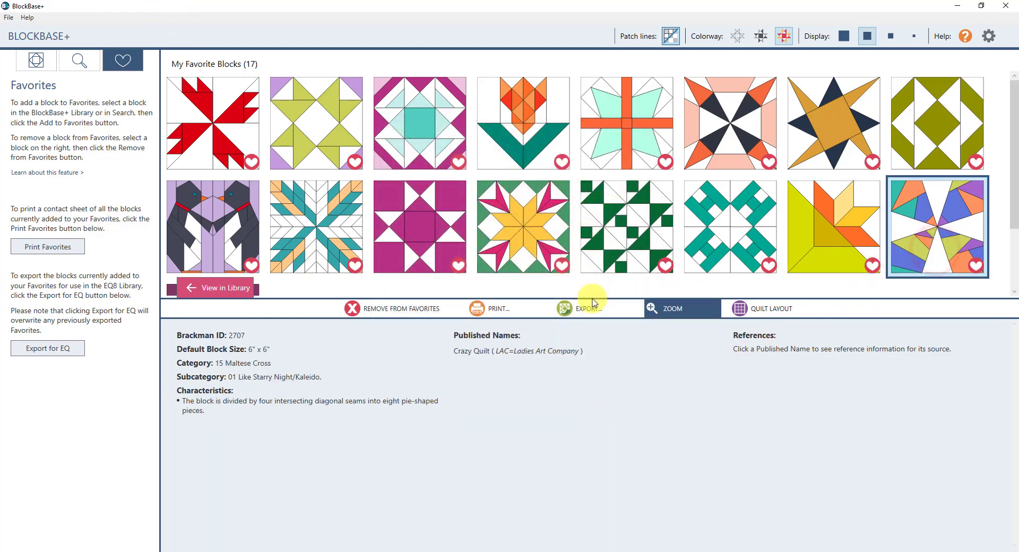
left_click(486, 309)
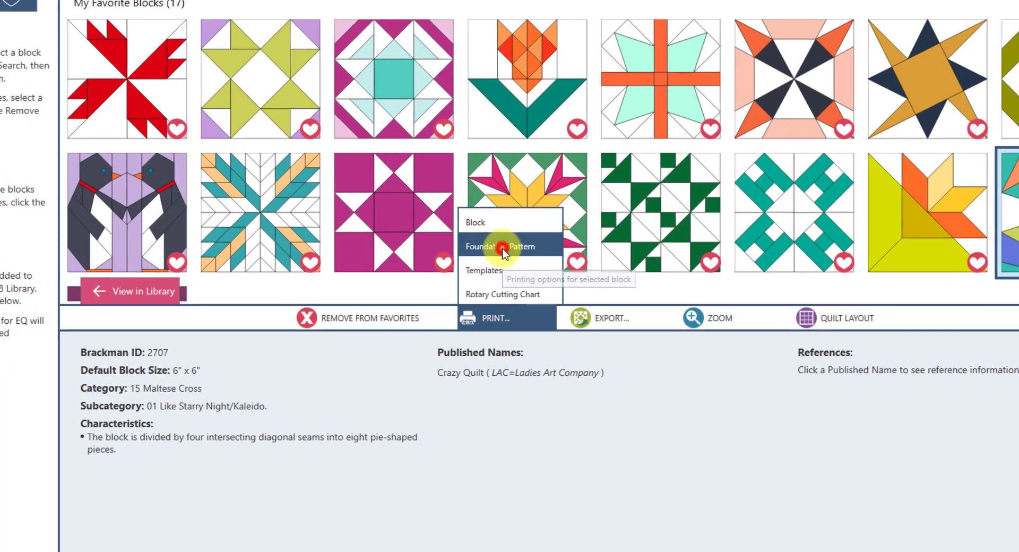
left_click(502, 247)
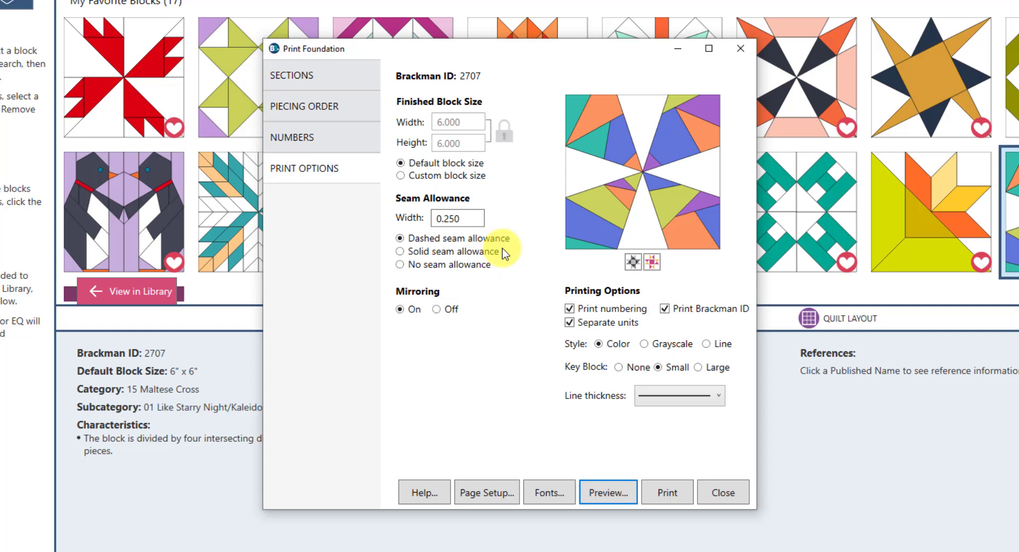
Review the foundation's sections and patch numbering, and return to its print options
left_click(345, 79)
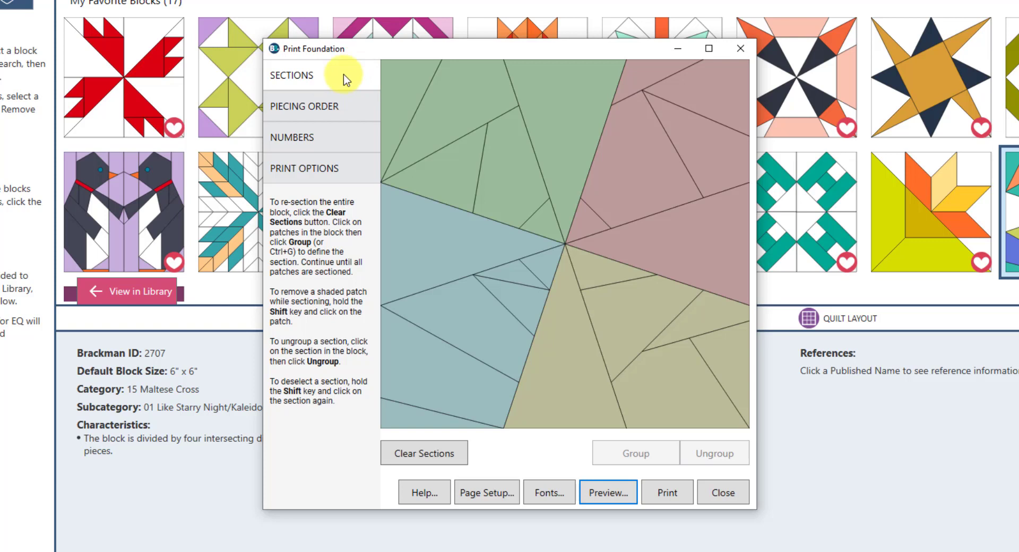
left_click(333, 139)
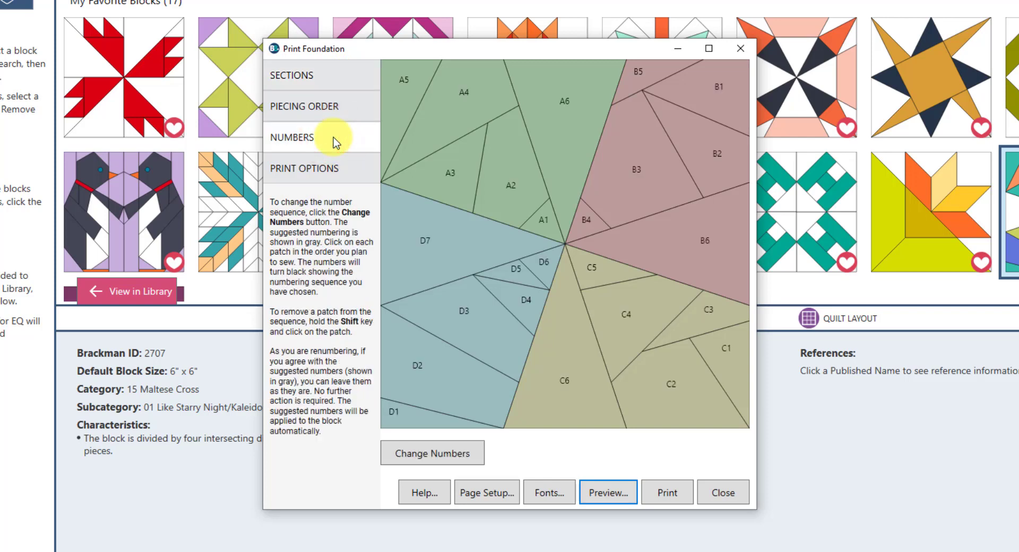
left_click(333, 169)
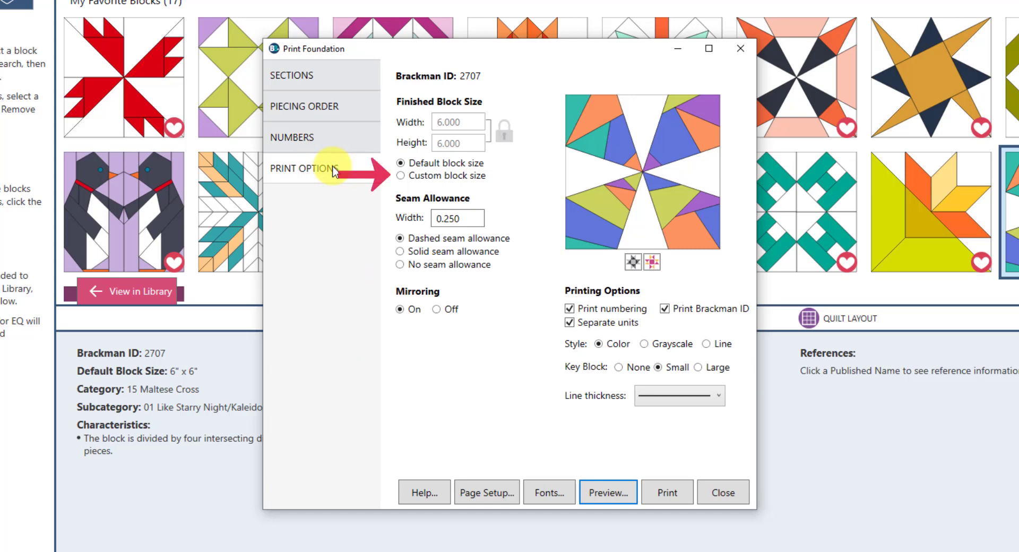
Try a custom foundation size with unlocked proportions and a height of 12 inches, and restore the default block size
left_click(417, 181)
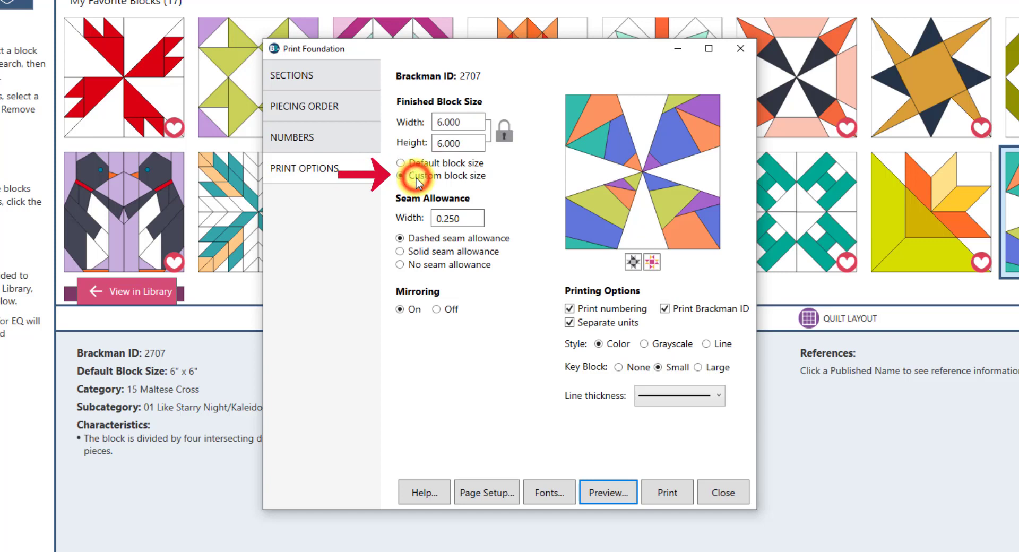
left_click(504, 137)
double_click(467, 142)
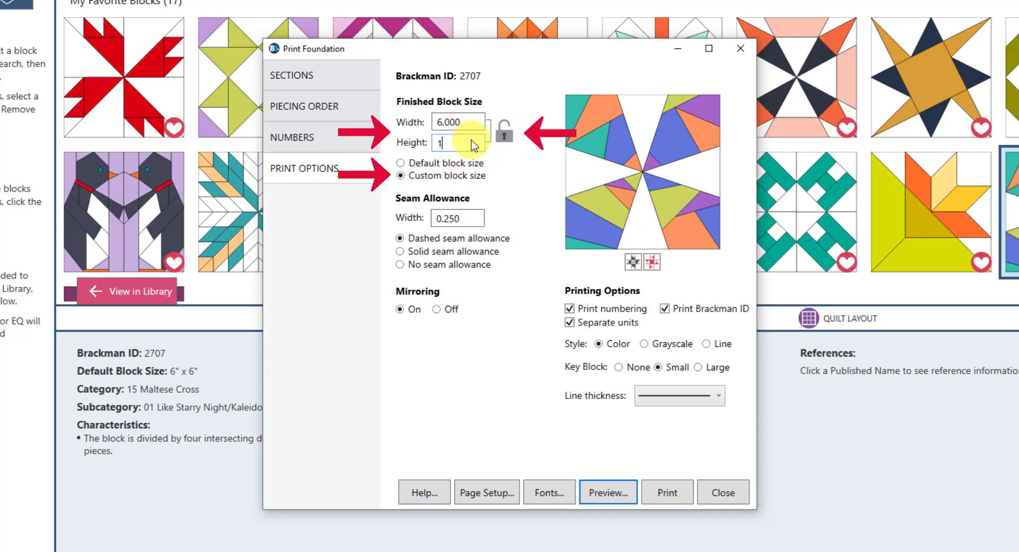
type("12")
key("Tab")
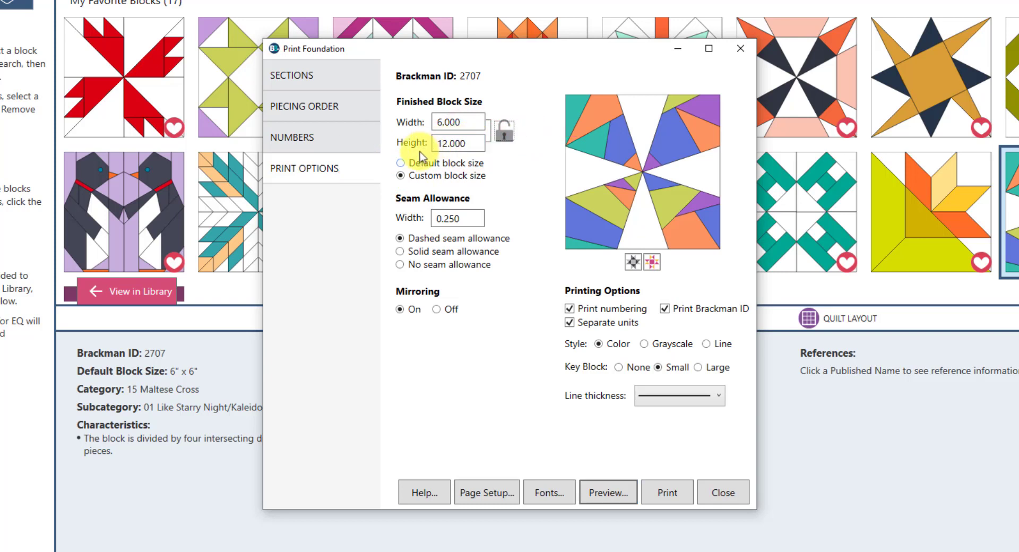
left_click(401, 164)
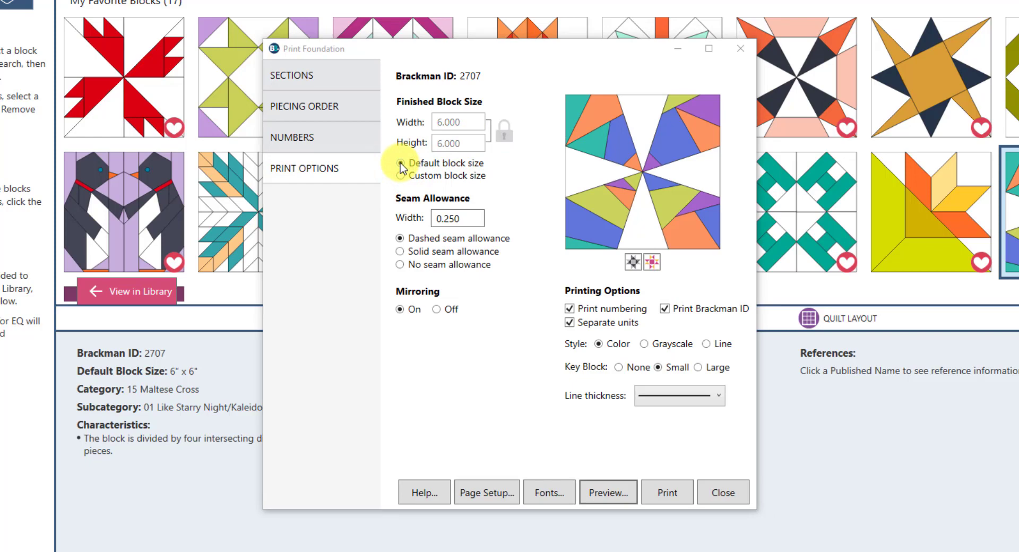
Preview the foundation pattern and rearrange its pieces, rotating section A to fit on the first page and shifting sections B and D upward
left_click(605, 491)
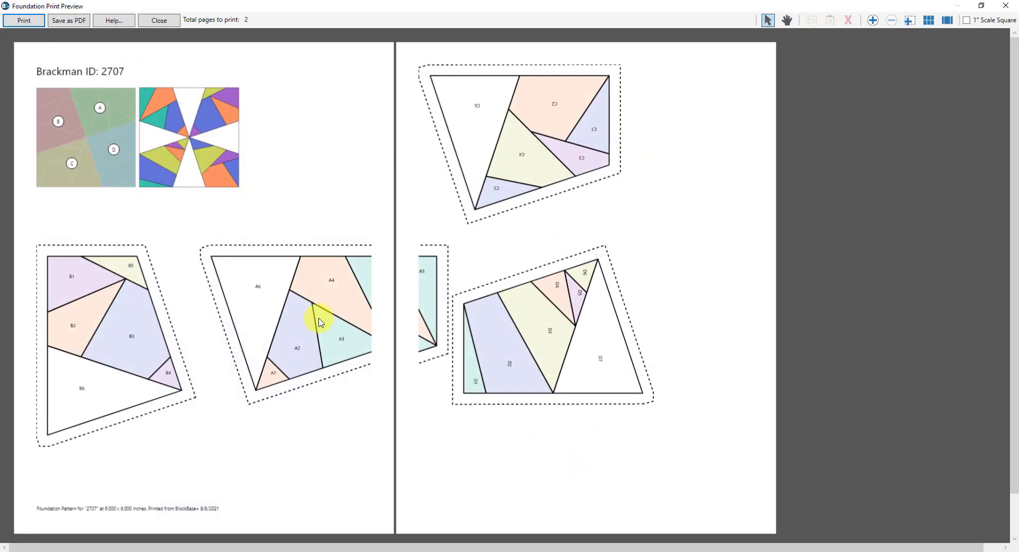
left_click(318, 318)
left_click_drag(322, 349, 326, 315)
left_click_drag(112, 328, 120, 287)
left_click_drag(561, 357, 542, 310)
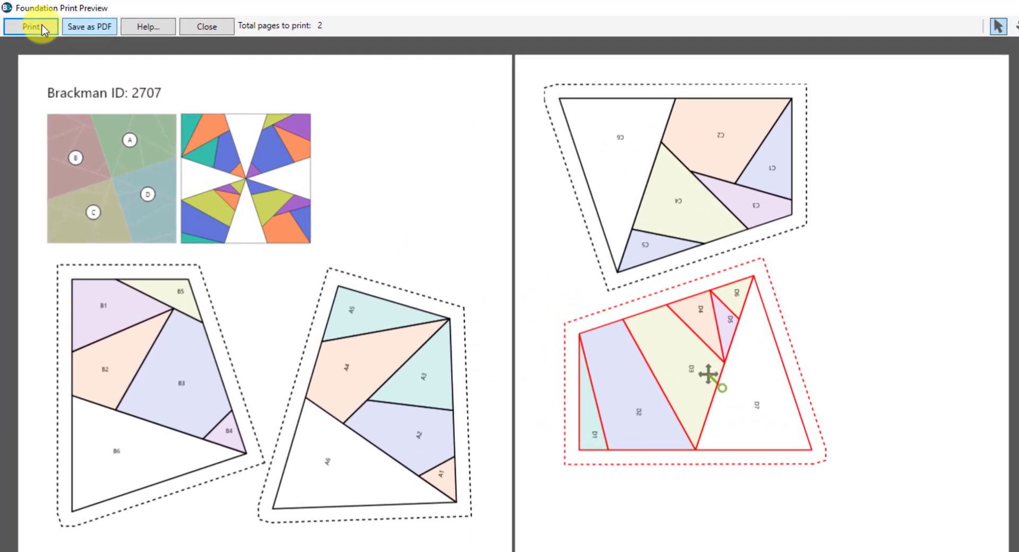
Save the foundation pattern as 2707.pdf in the PDFs folder and close the preview and foundation print settings
left_click(84, 28)
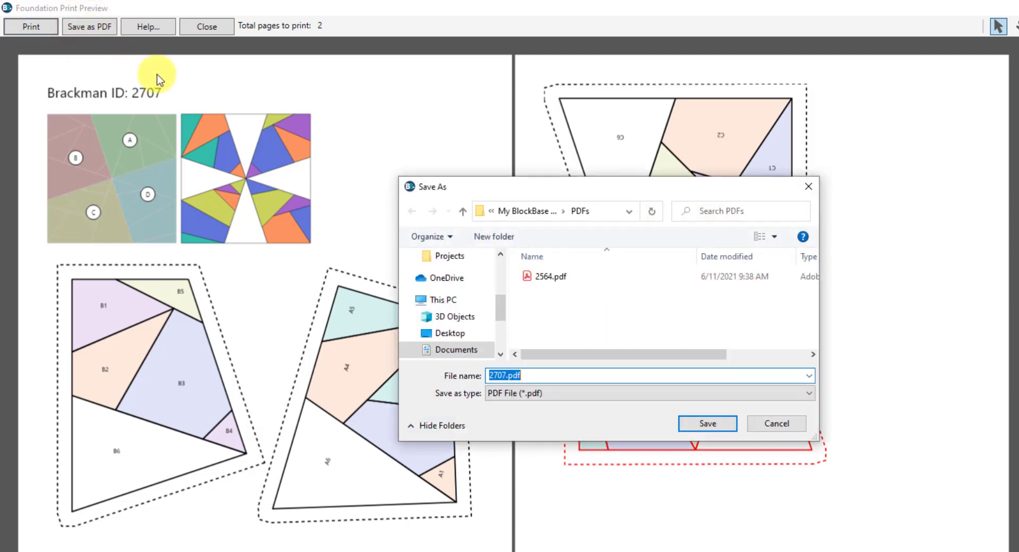
left_click(713, 426)
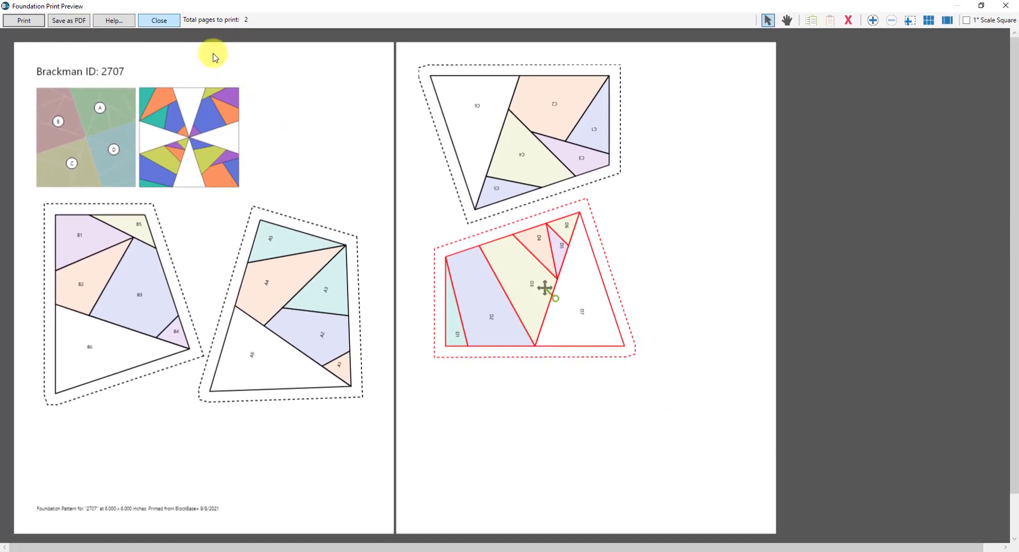
left_click(170, 19)
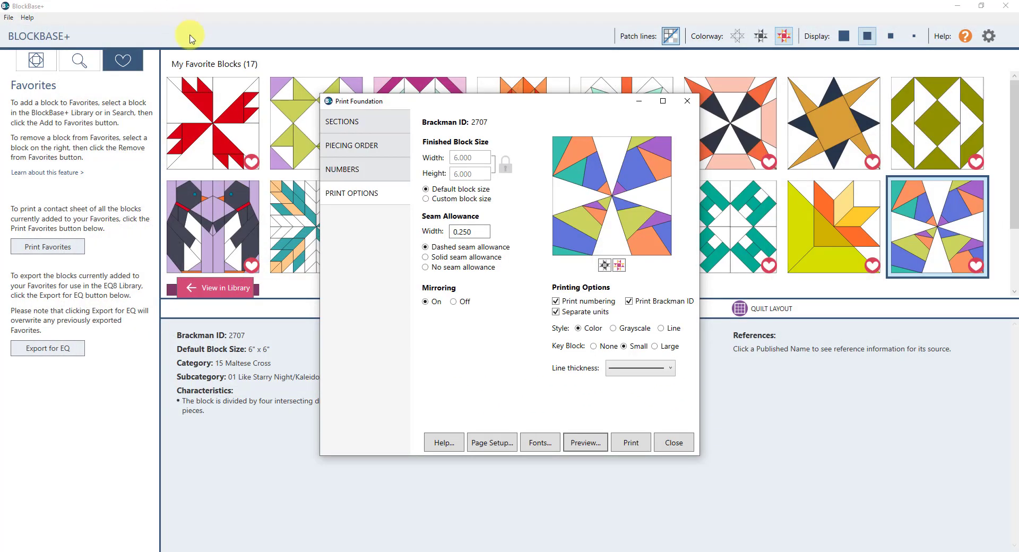
left_click(670, 443)
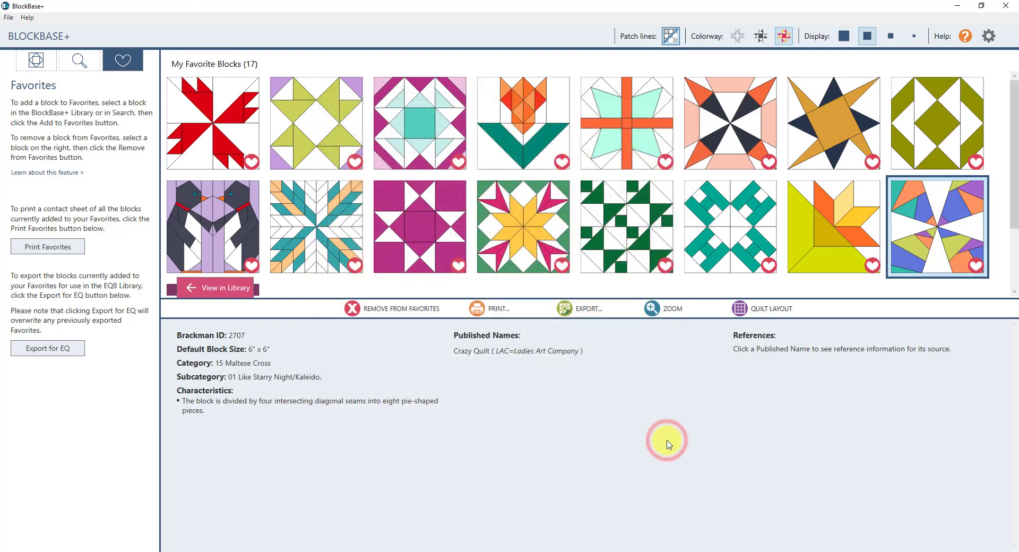
Preview the templates of the eight-pointed star block, Brackman ID 3735a, at default size with unique templates only
left_click_drag(1014, 218, 1014, 293)
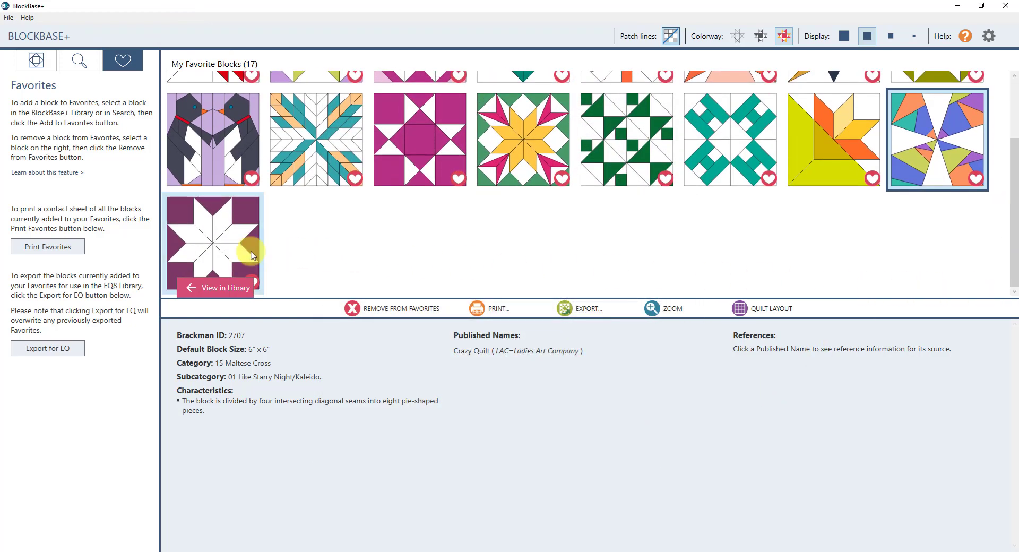
left_click(206, 251)
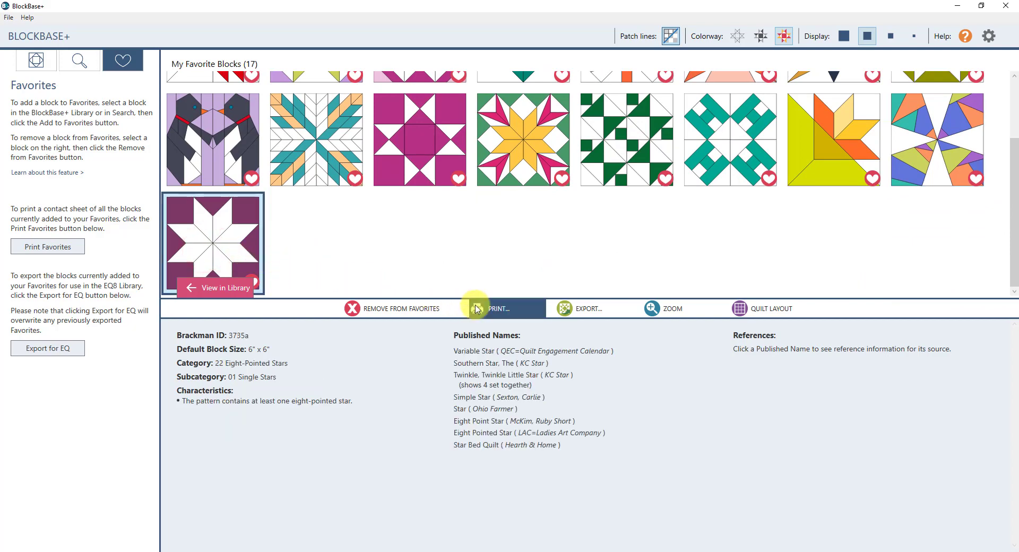
left_click(494, 309)
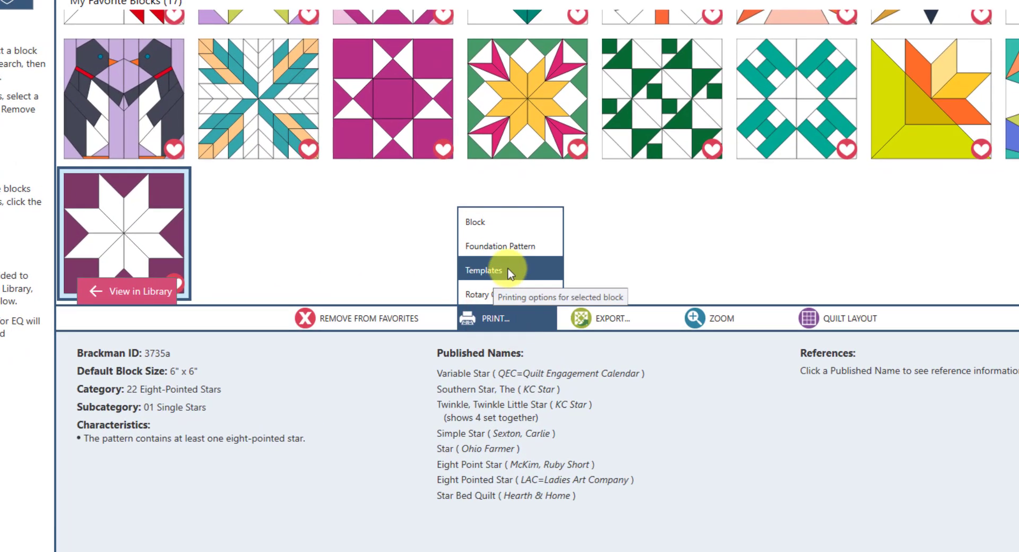
left_click(505, 271)
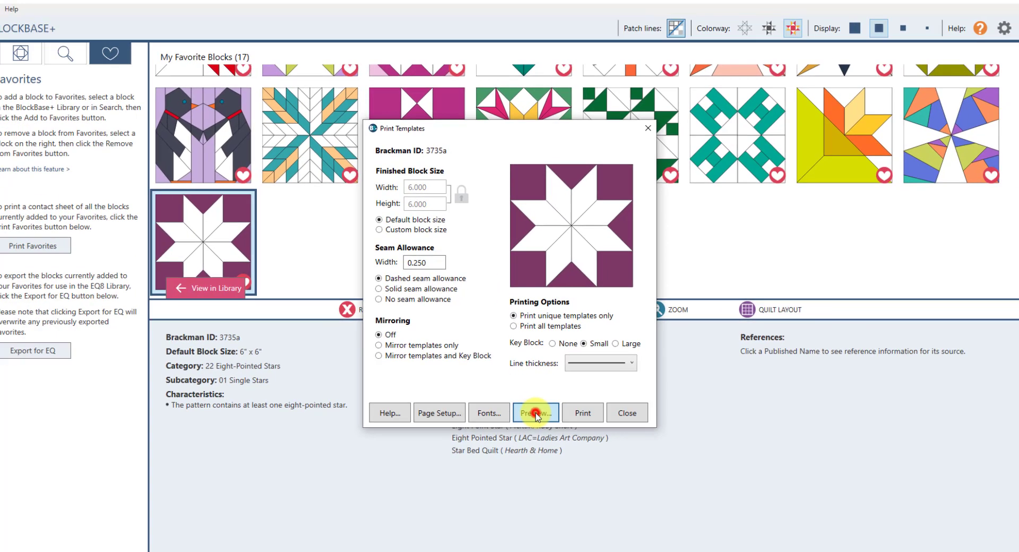
left_click(541, 449)
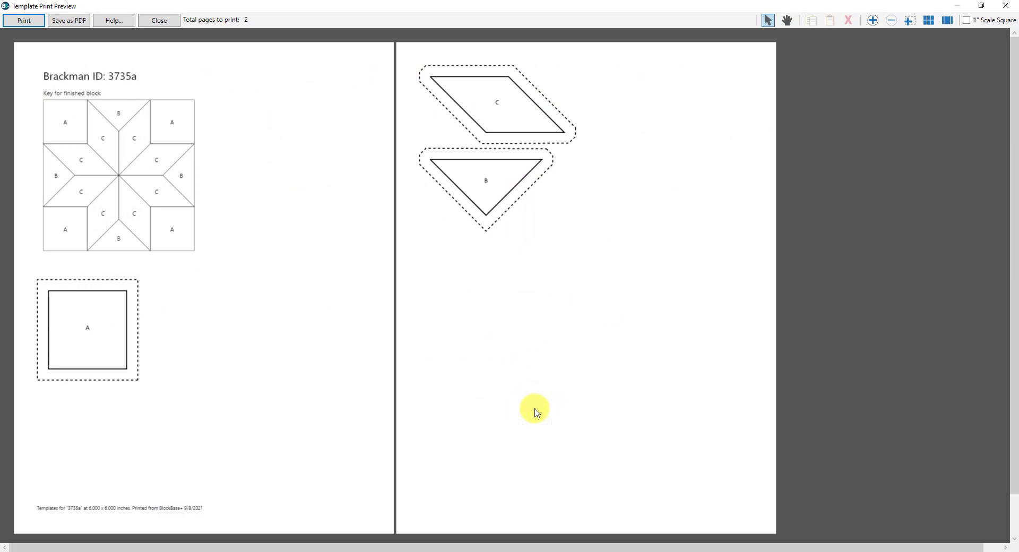
Move templates B and C onto the first page beside the key block, and close the template preview
left_click_drag(485, 182, 333, 198)
left_click_drag(503, 97, 338, 103)
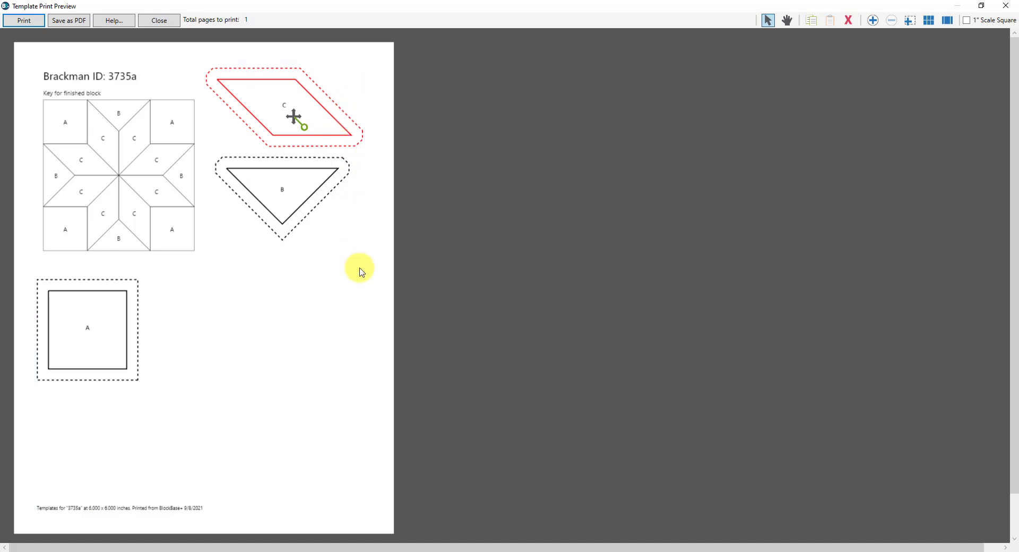
left_click(147, 22)
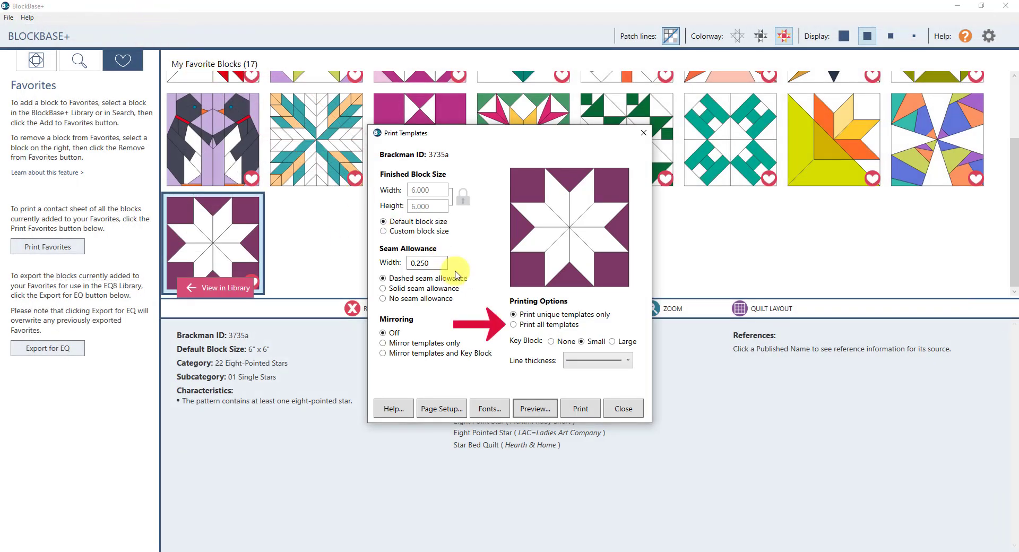
Preview the printout with all templates included and move the page-spanning diamond template C fully onto the second page
left_click(523, 325)
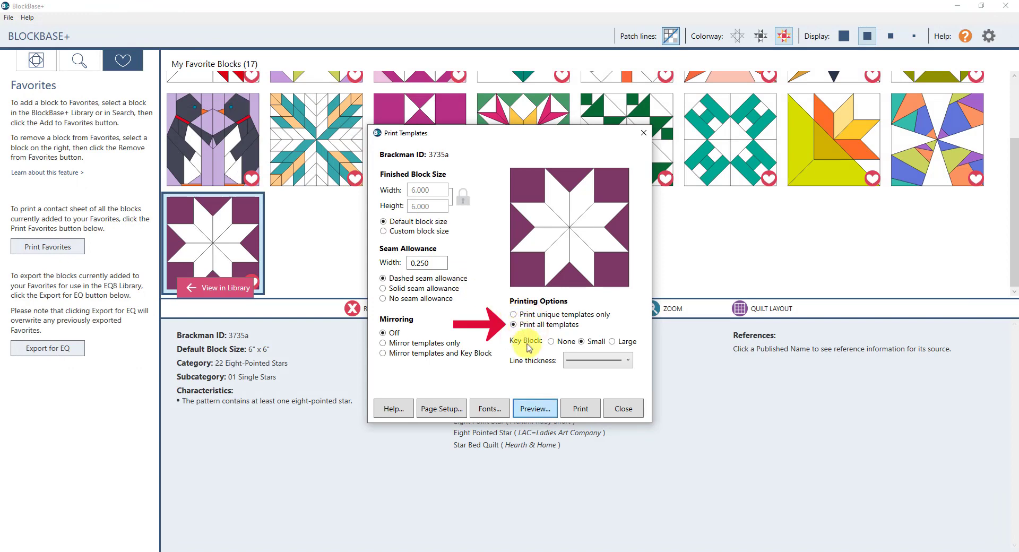
left_click(535, 408)
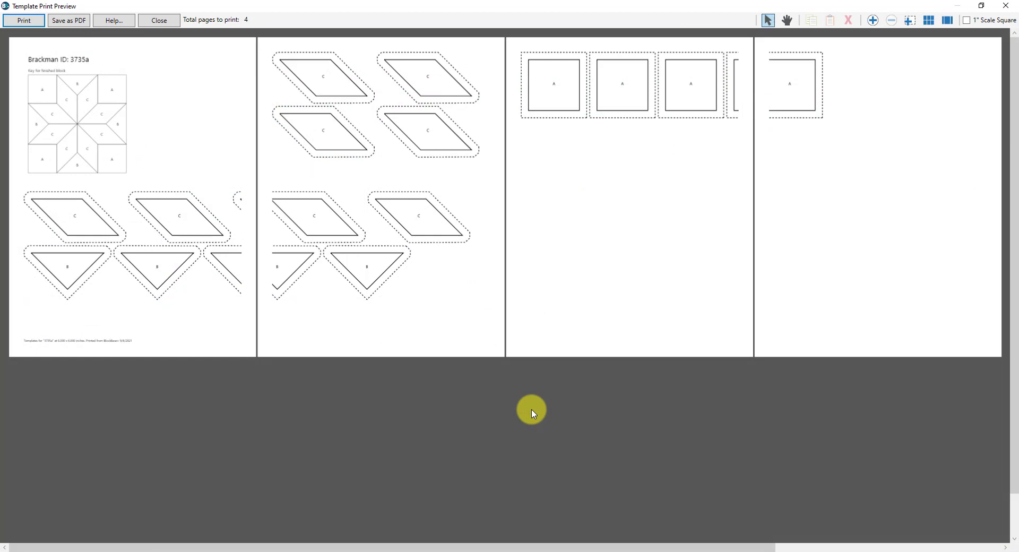
left_click(914, 19)
left_click_drag(232, 144, 399, 295)
left_click(215, 226)
left_click_drag(215, 226, 253, 189)
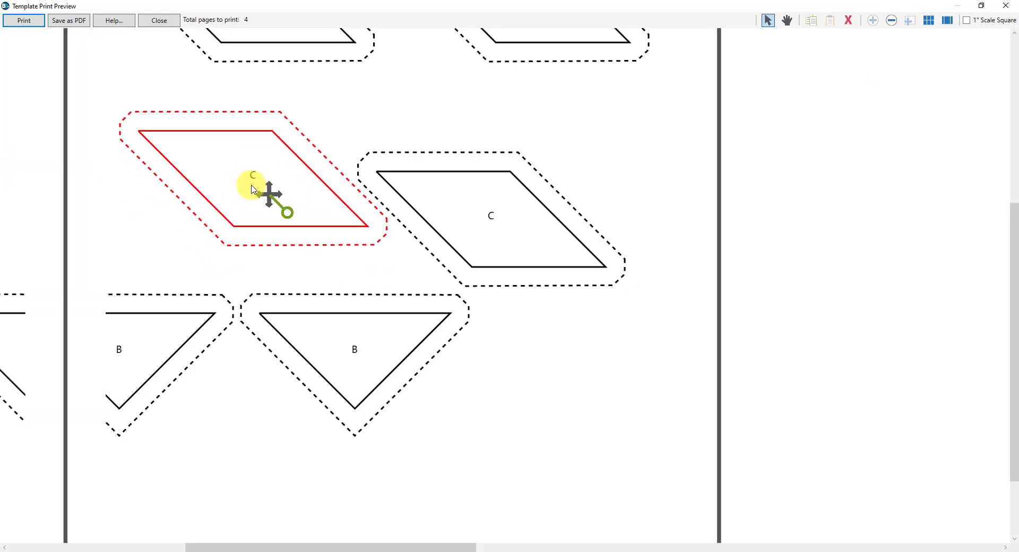
Duplicate the first square template A on the third page, place one below the other, and delete the square that spans two pages
left_click(894, 21)
left_click(894, 21)
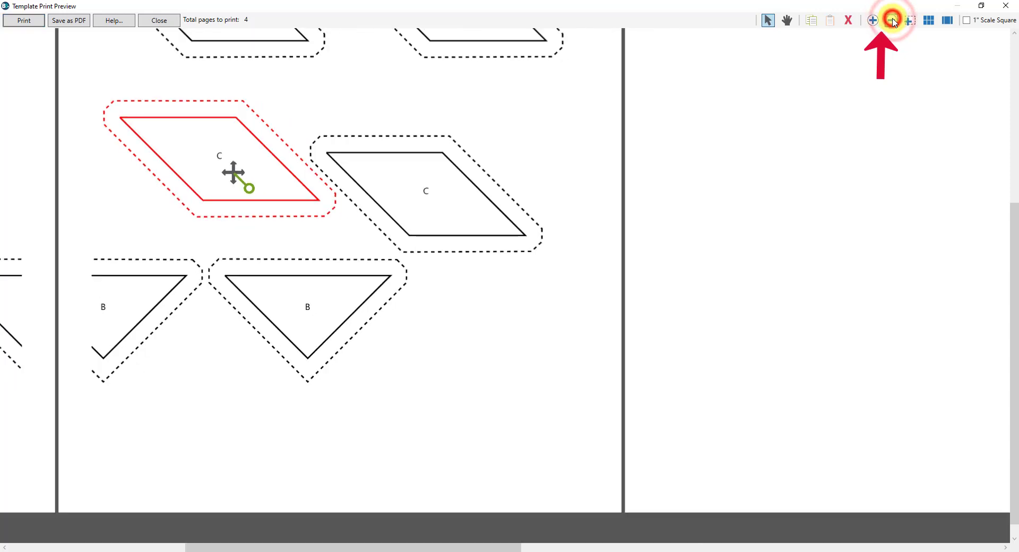
left_click(894, 21)
left_click(873, 22)
left_click(872, 22)
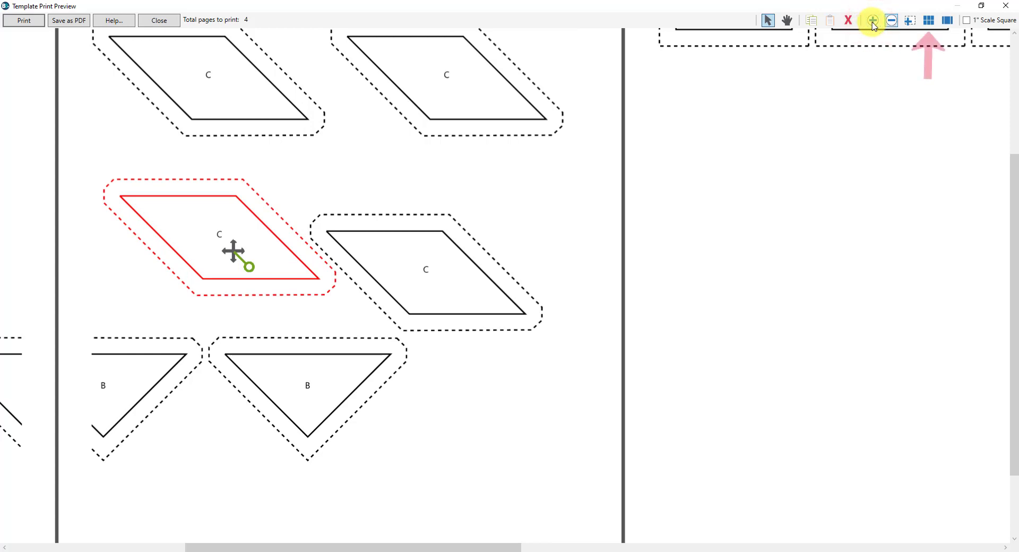
left_click(928, 21)
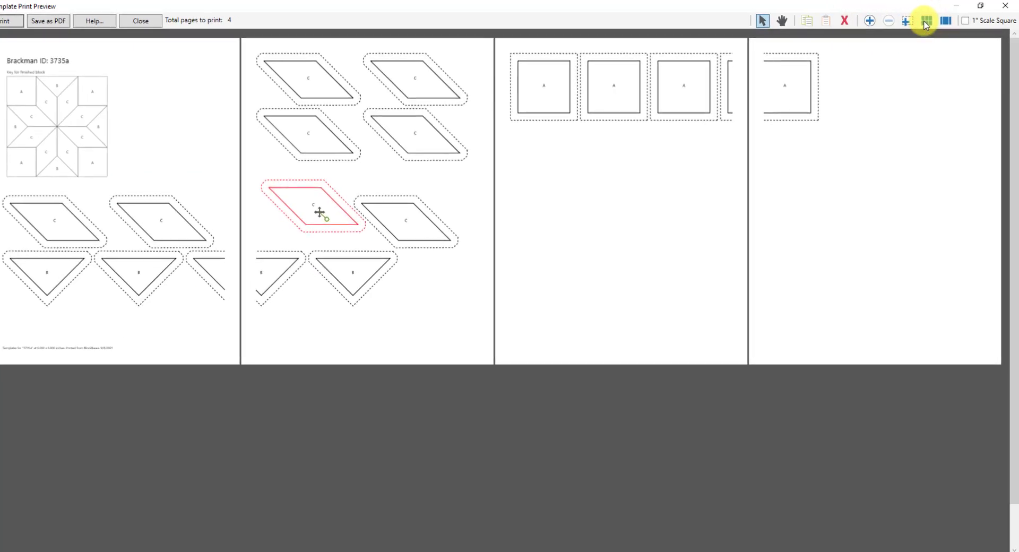
left_click(553, 91)
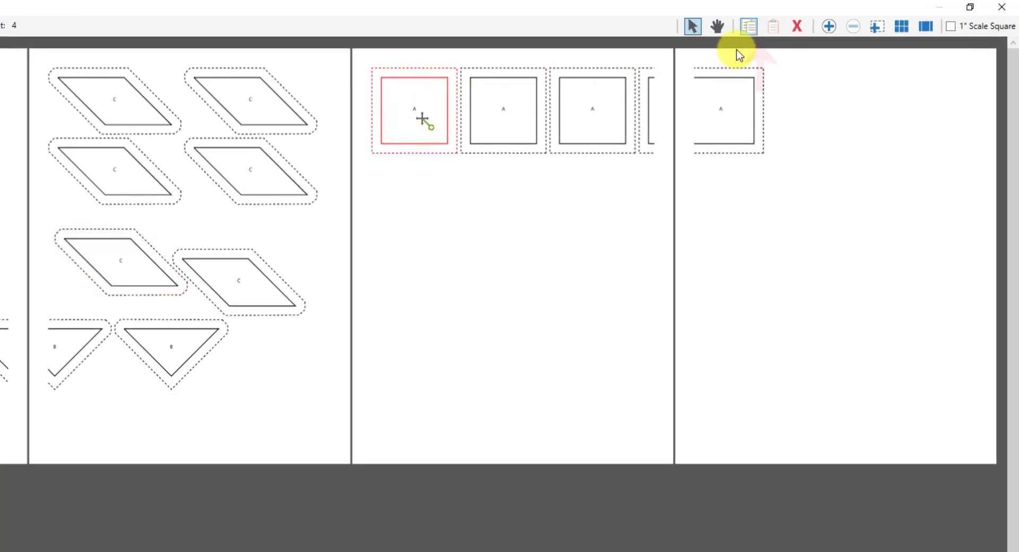
left_click(749, 27)
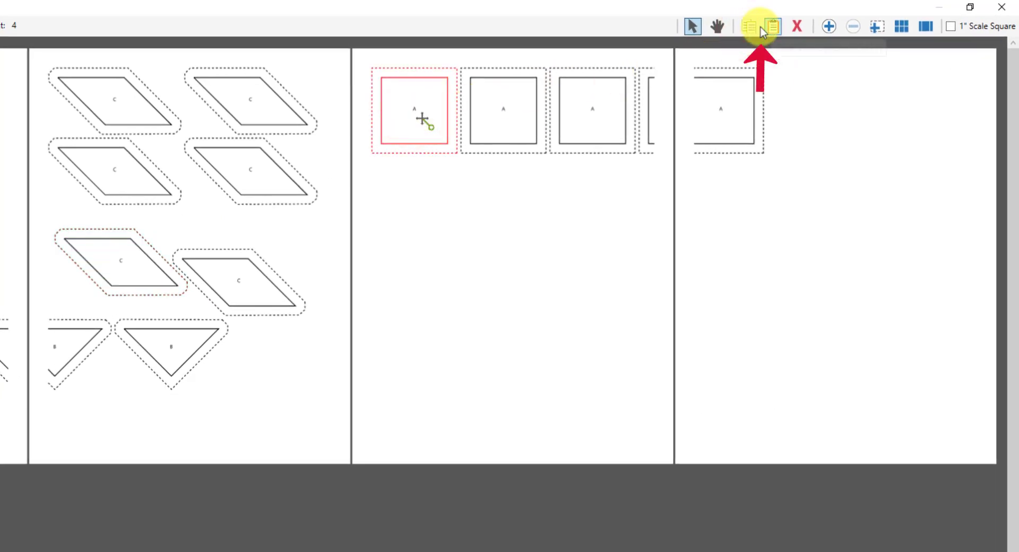
left_click(765, 29)
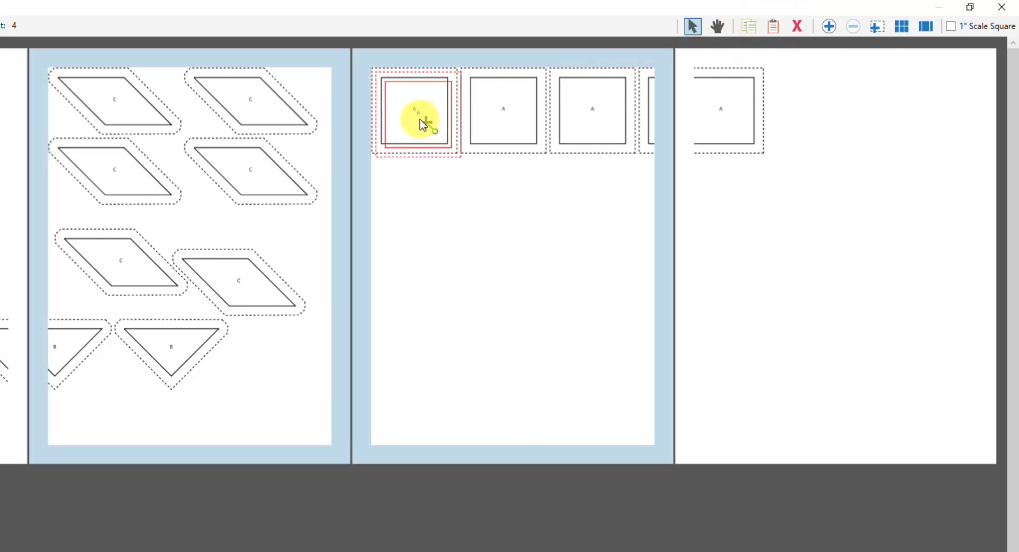
left_click_drag(419, 121, 426, 220)
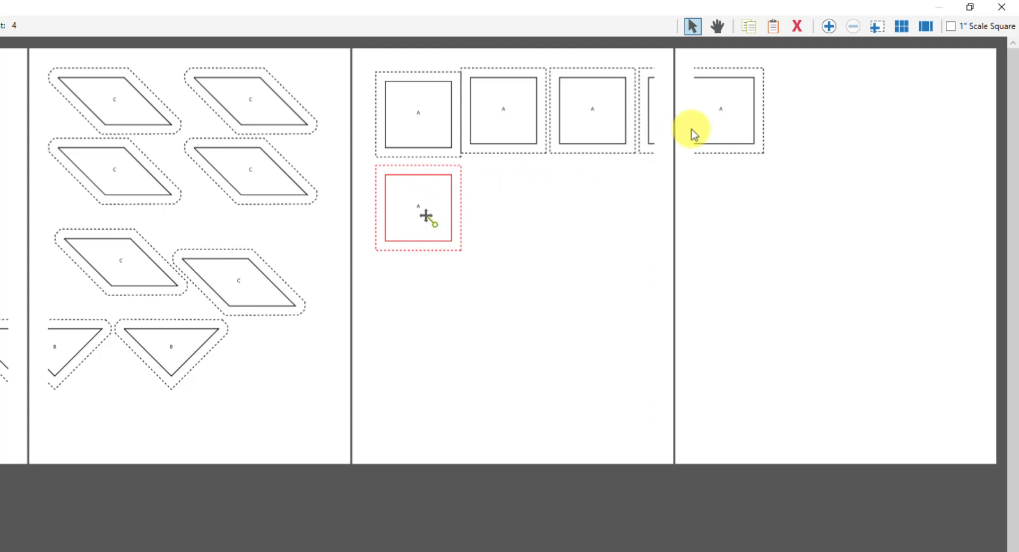
left_click(730, 118)
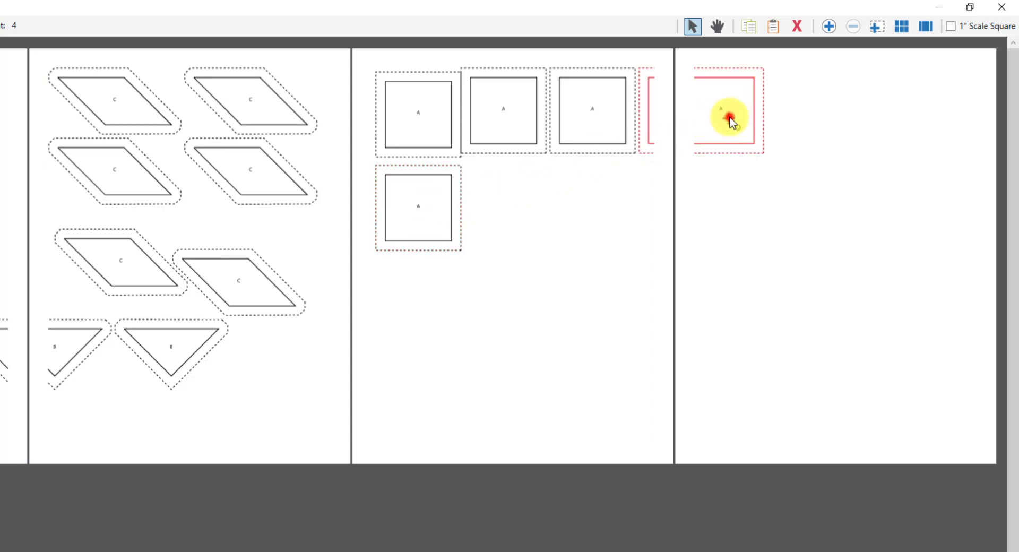
left_click(791, 33)
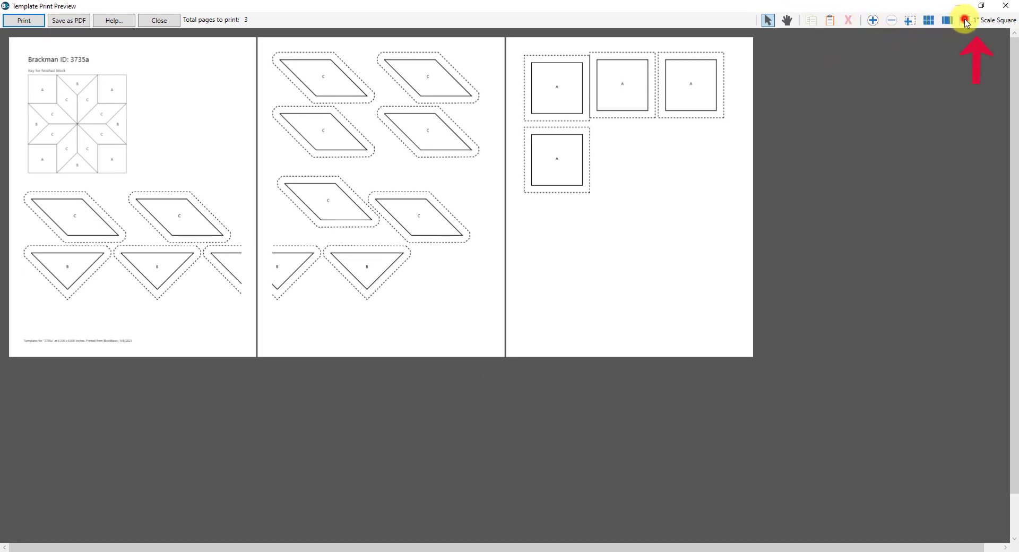
Add the 1" scale square to the template printout and close the template preview and print dialog
left_click(967, 22)
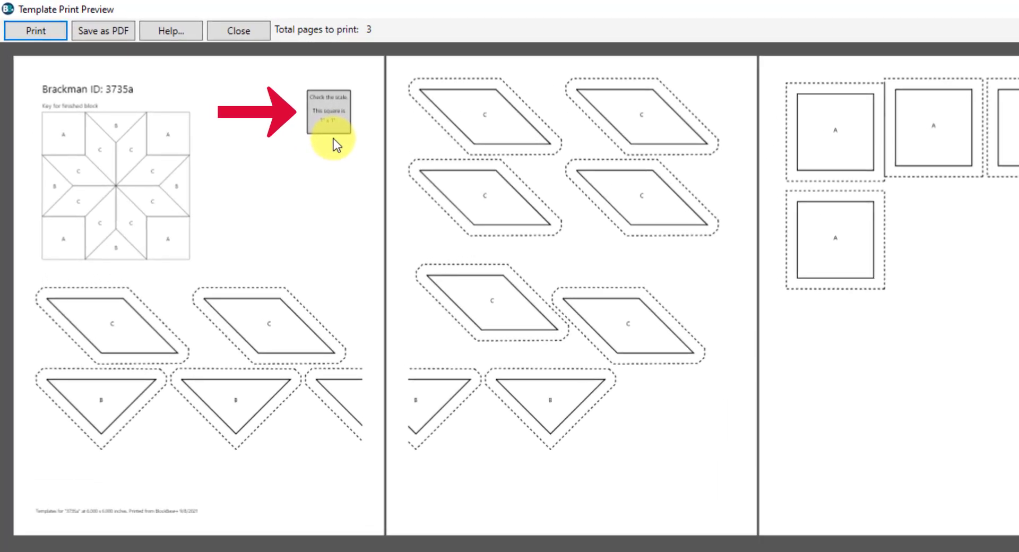
left_click(238, 31)
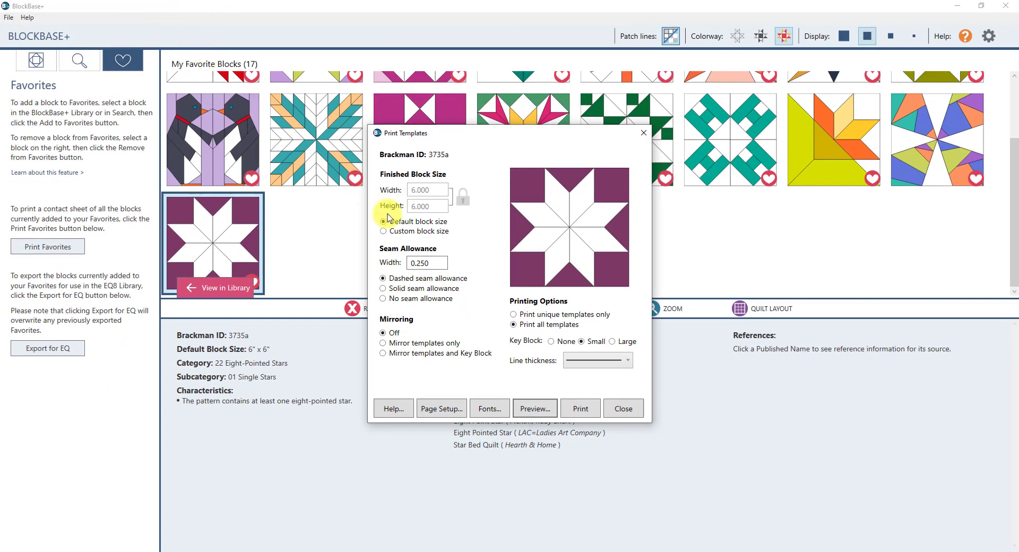
left_click(619, 409)
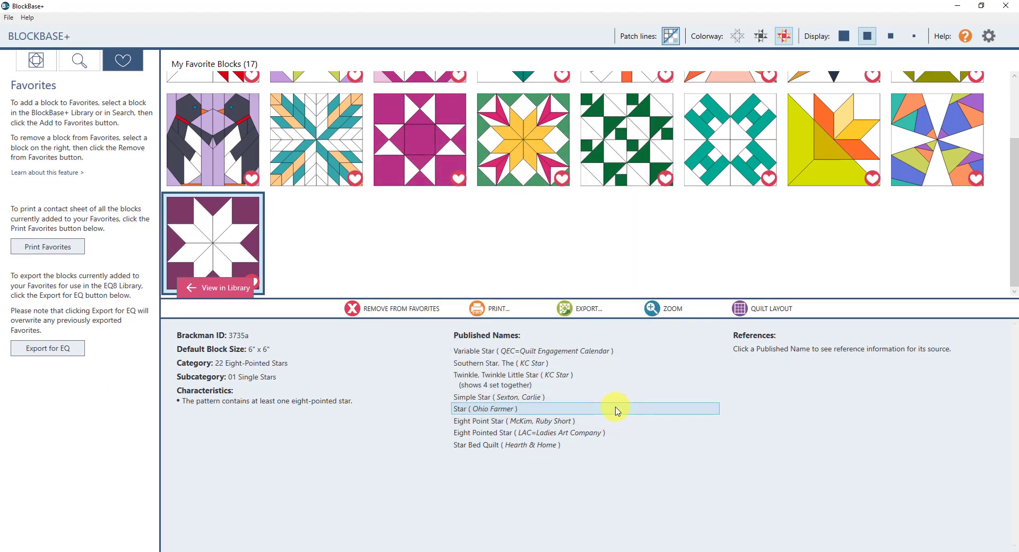
Preview the rotary cutting chart of block 3735a in summary view for one block, and close the preview
left_click(500, 312)
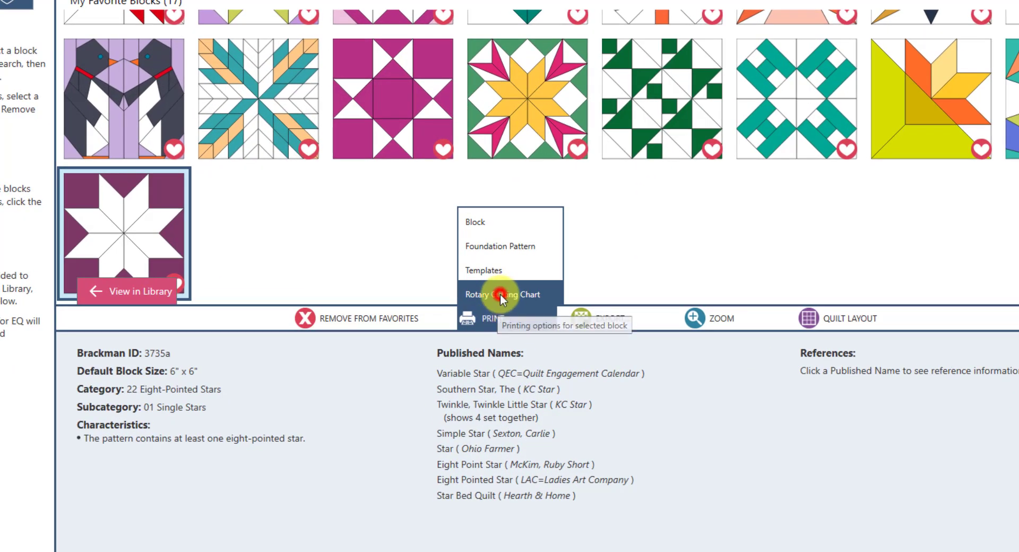
left_click(505, 291)
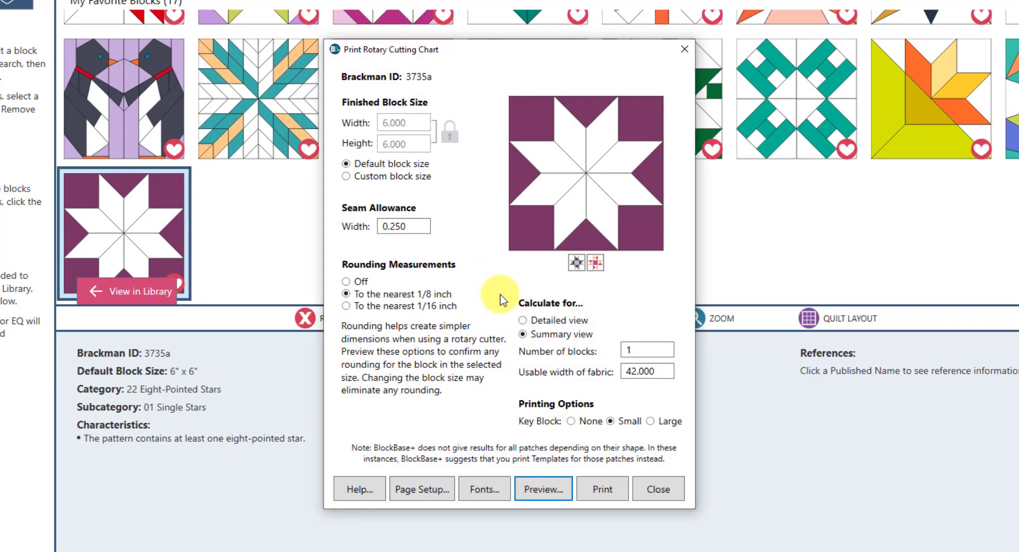
left_click(543, 489)
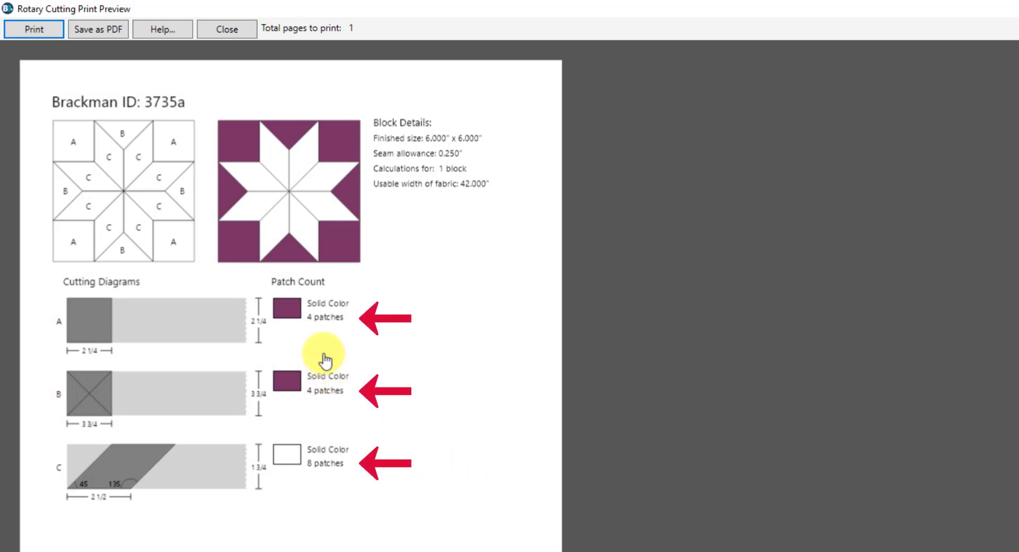
left_click(224, 28)
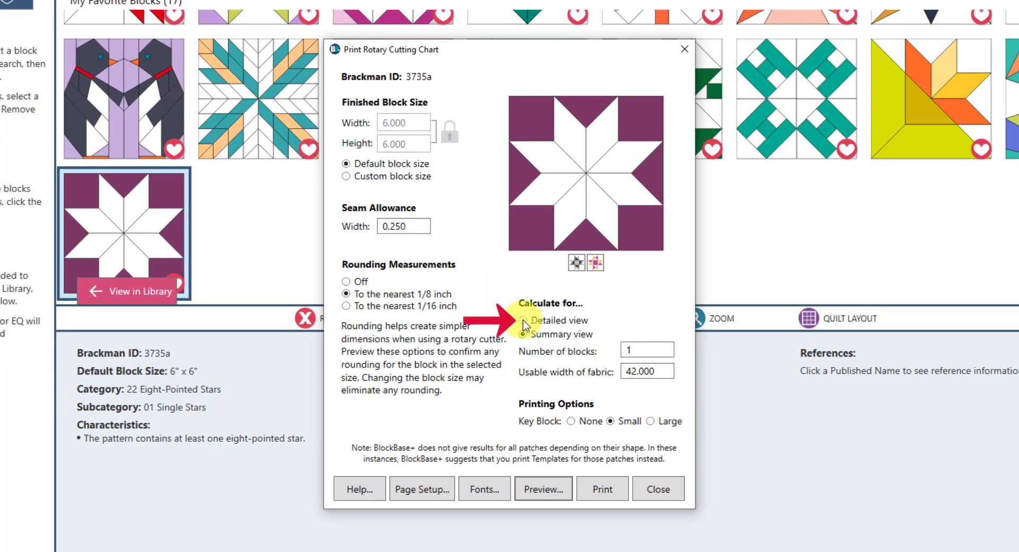
Preview the rotary cutting chart in detailed view for 8 blocks with a usable fabric width of 40, and close the chart
left_click(523, 321)
double_click(626, 350)
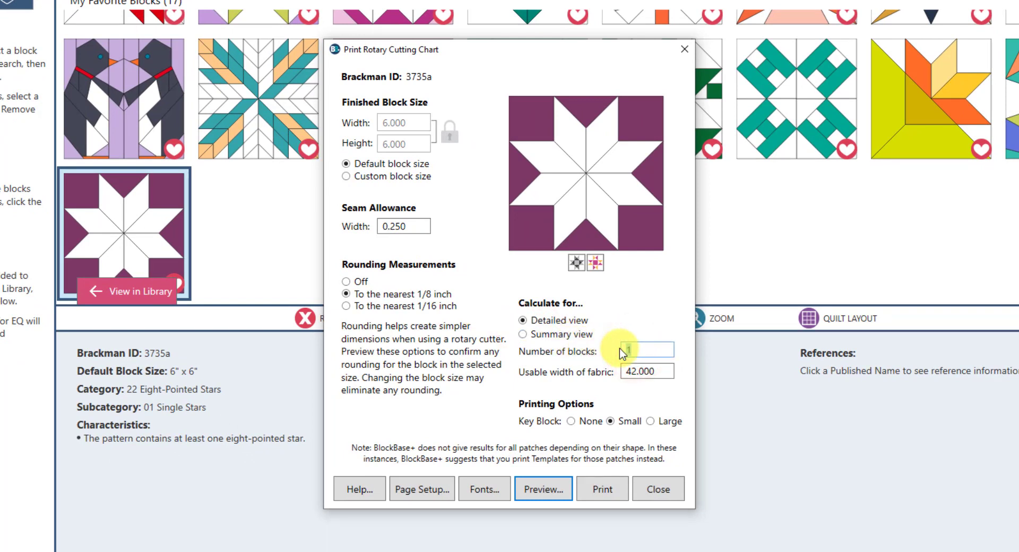
type("8")
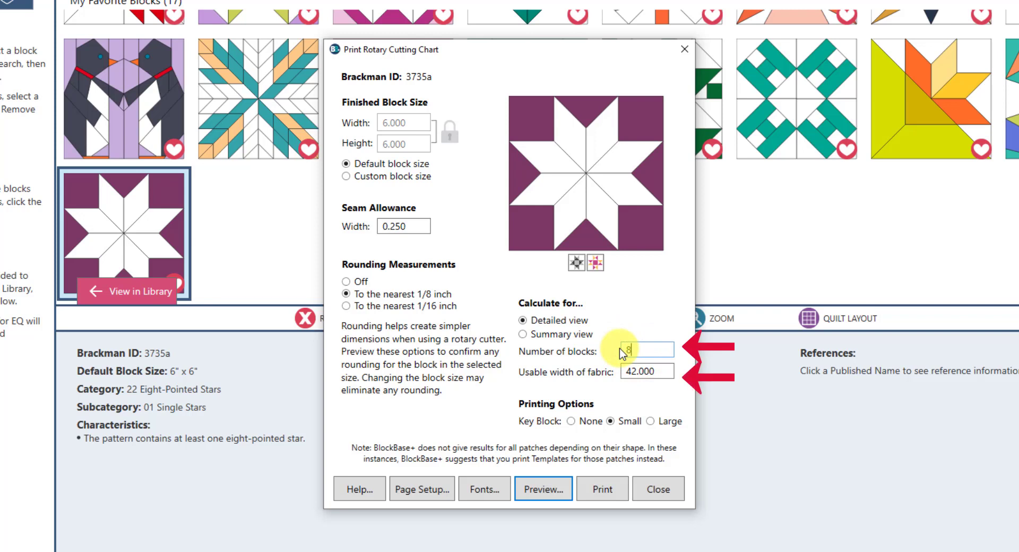
double_click(657, 372)
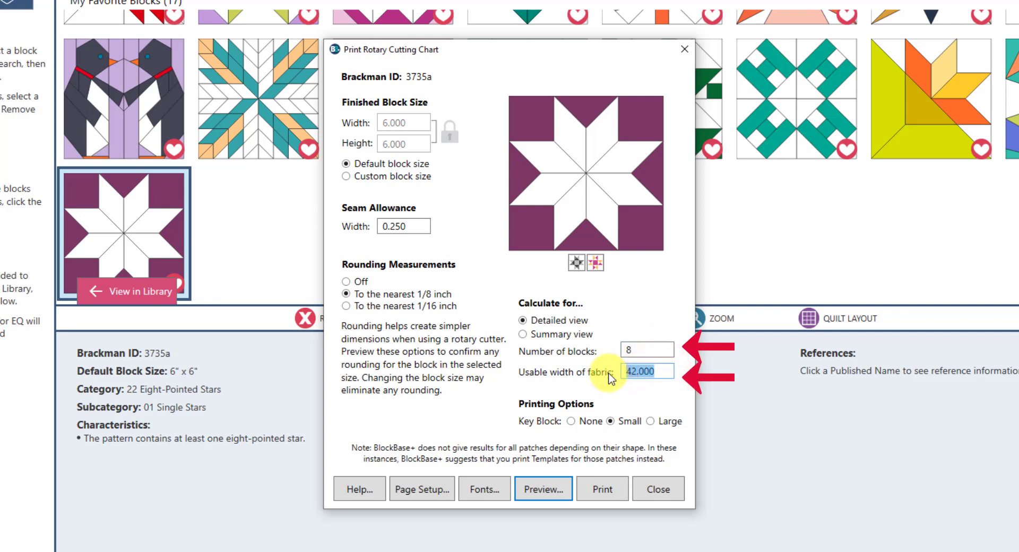
type("40")
left_click(530, 489)
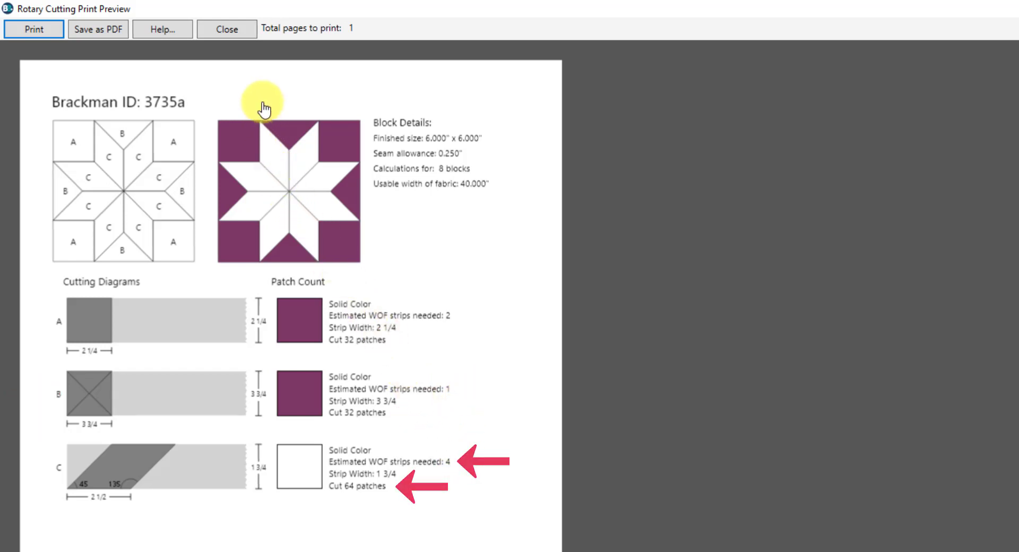
left_click(236, 32)
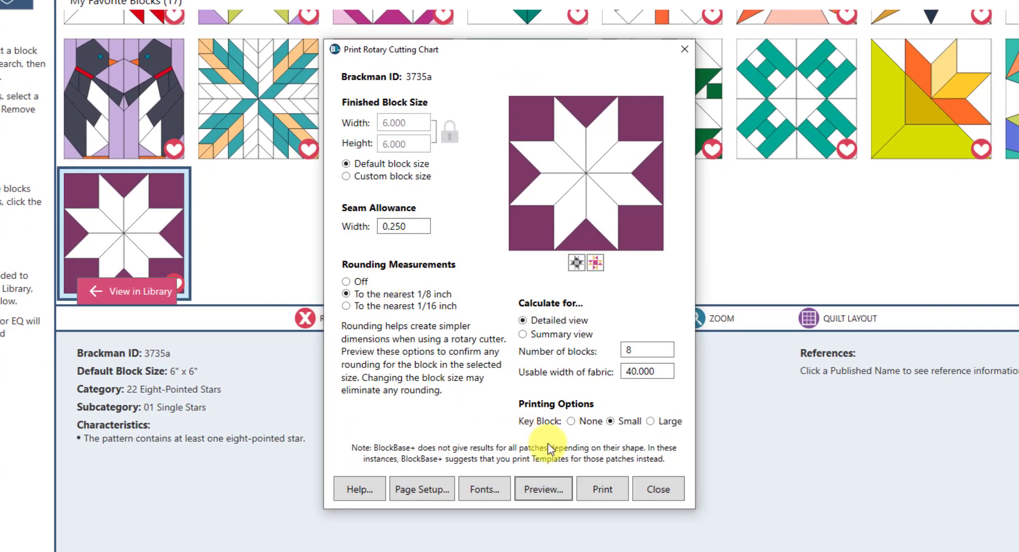
left_click(658, 490)
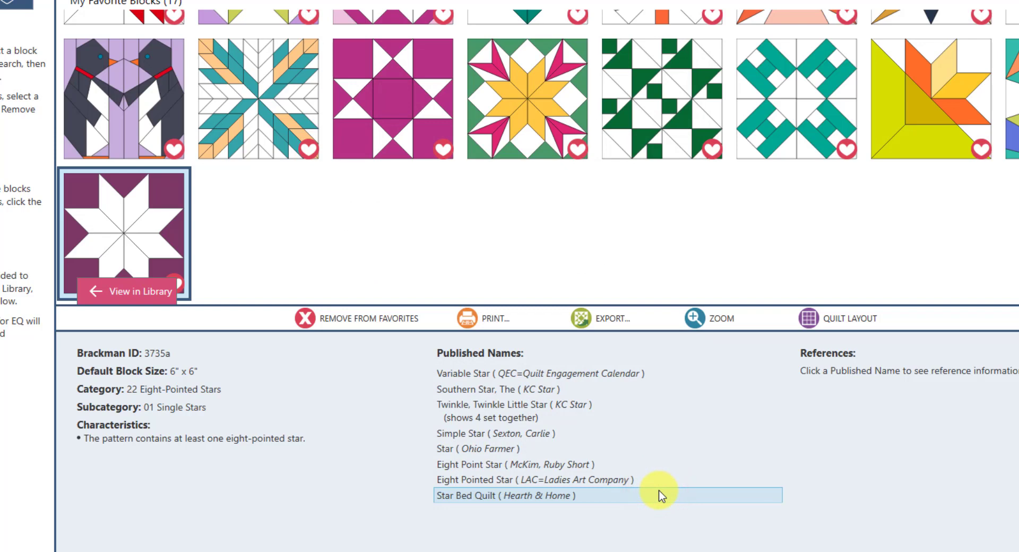
View the JPG export options for block 3735a and close them without exporting
left_click(616, 320)
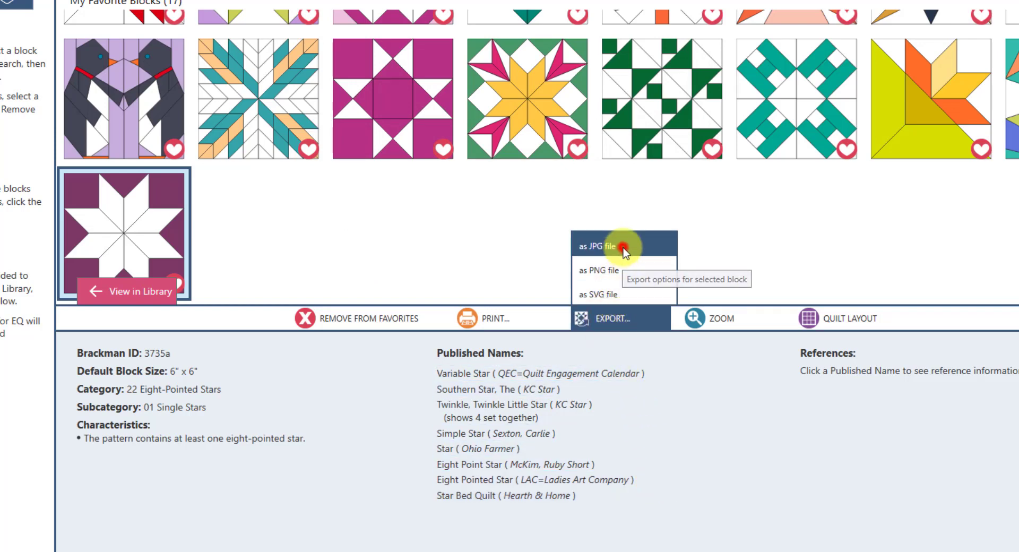
left_click(652, 245)
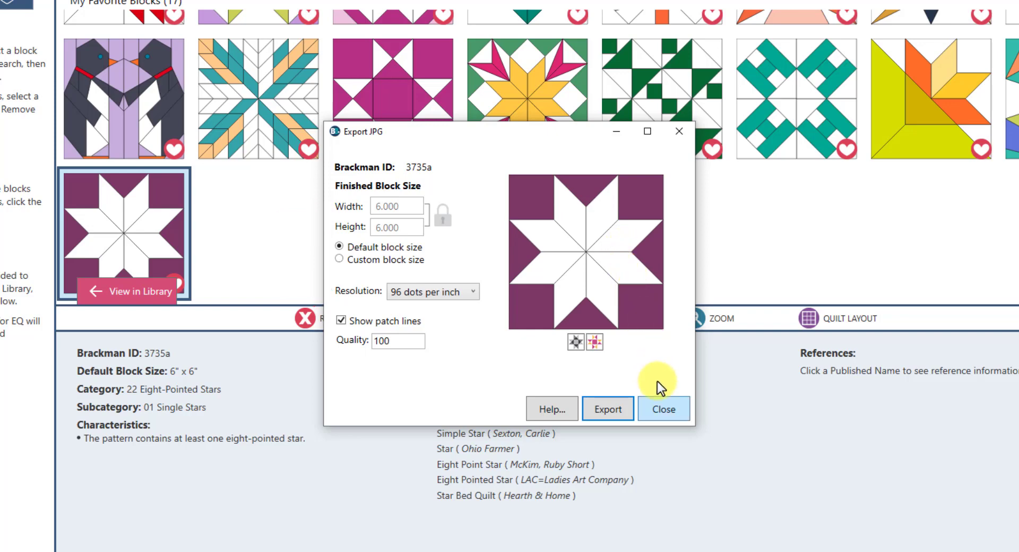
left_click(664, 410)
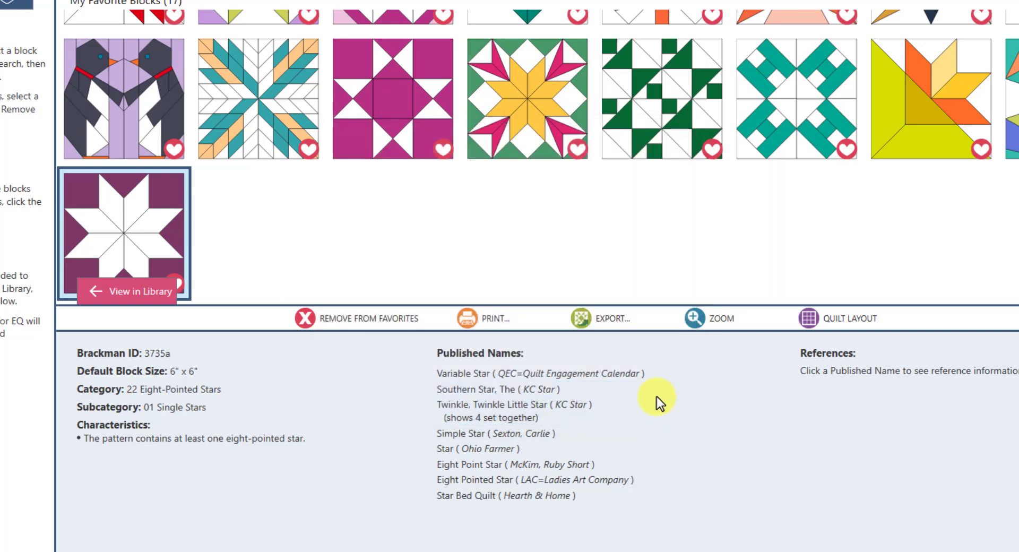
Export all block templates of 3735a as the SVG file 3735a.svg at 72 dots per inch, with mirroring off
left_click(611, 319)
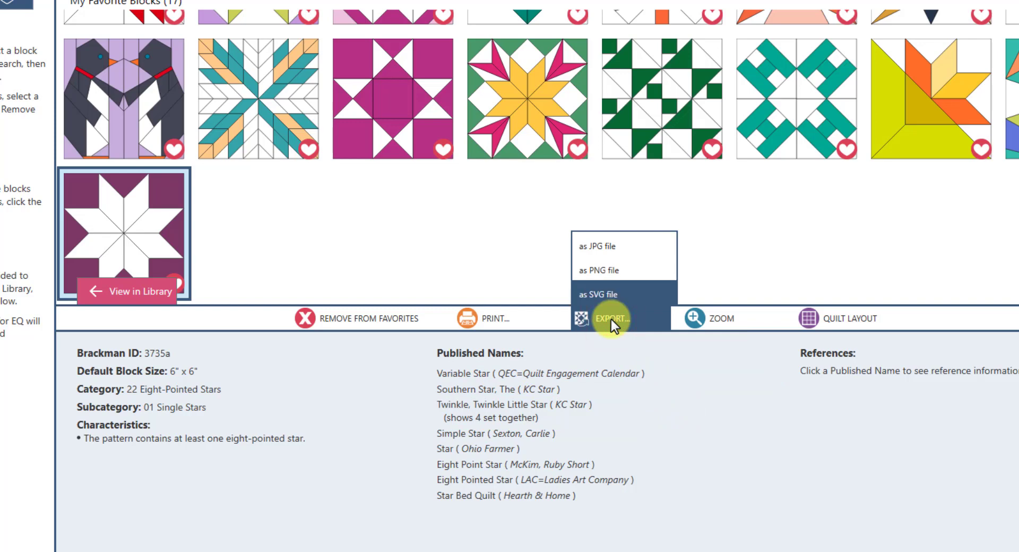
left_click(611, 294)
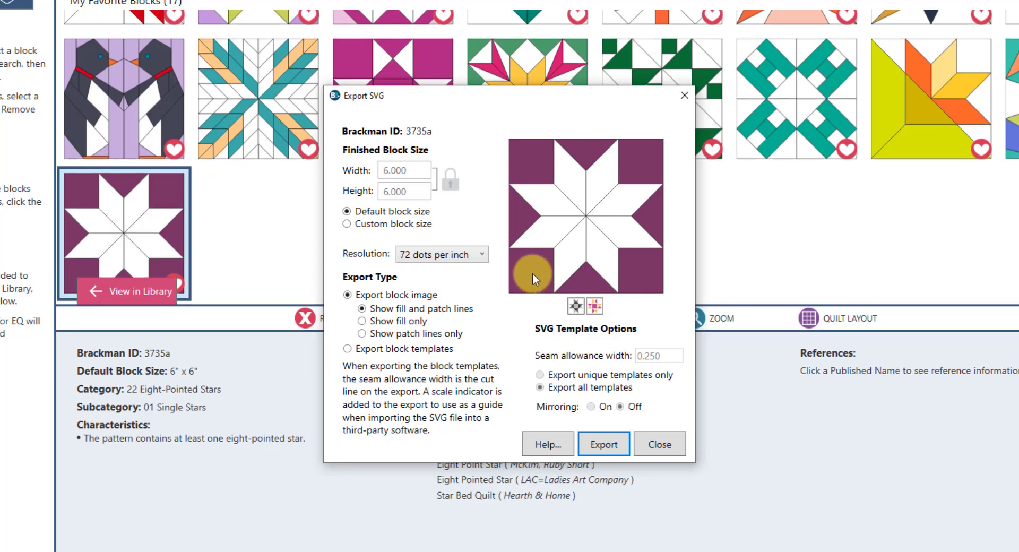
left_click(483, 256)
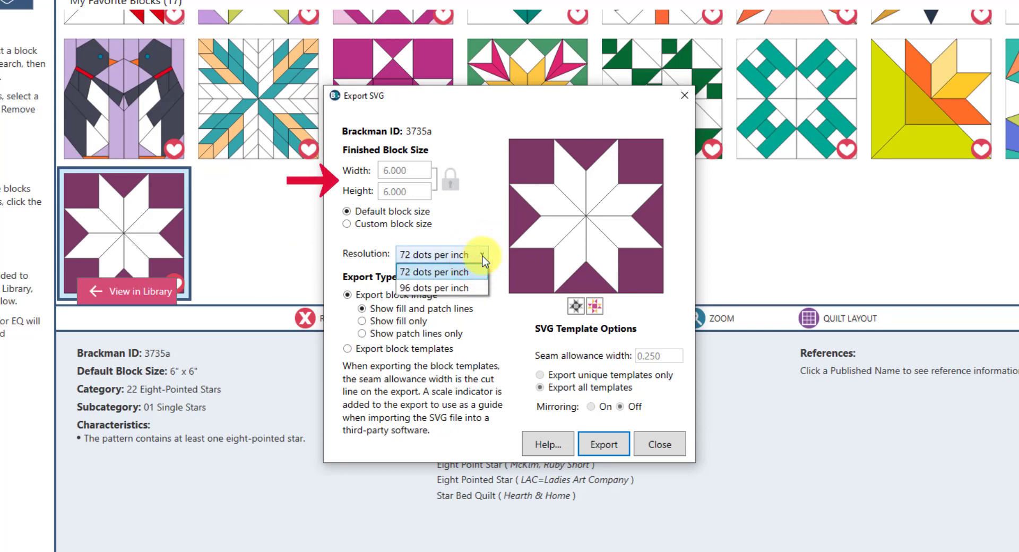
left_click(483, 256)
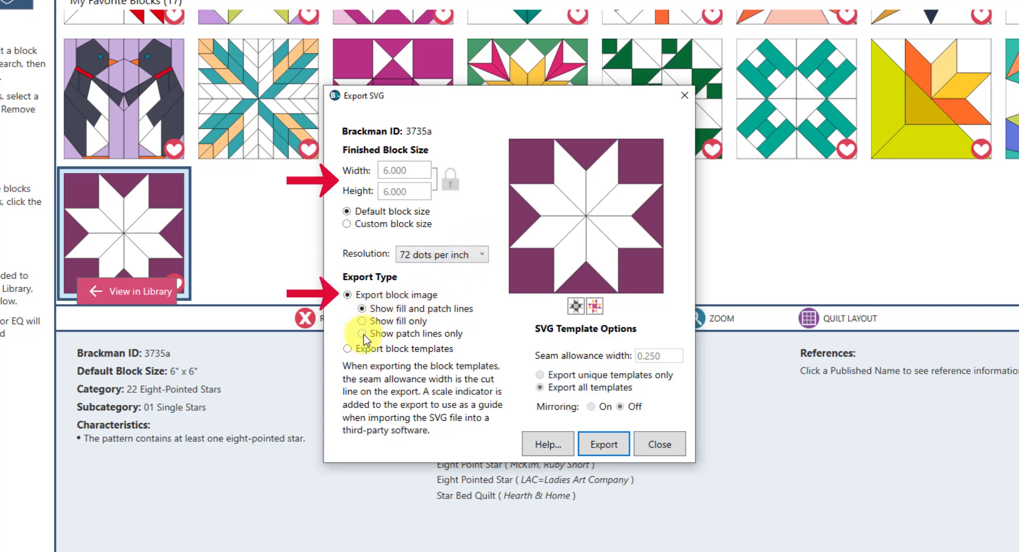
left_click(362, 353)
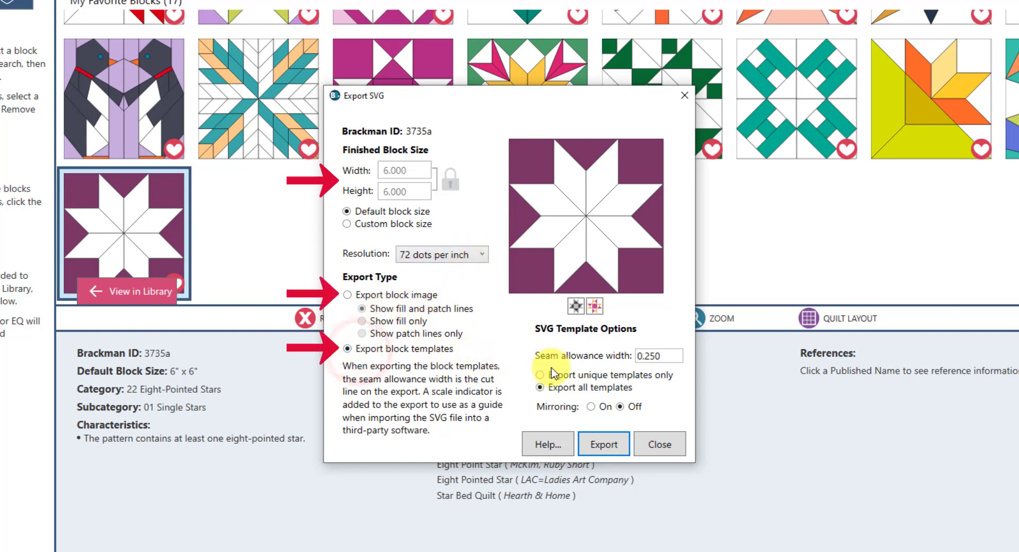
left_click(672, 355)
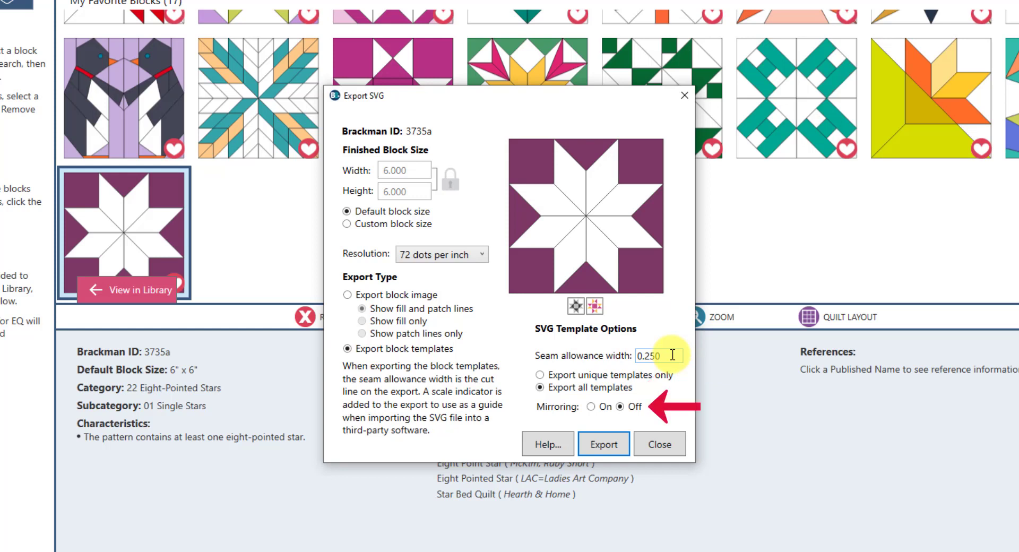
left_click(604, 446)
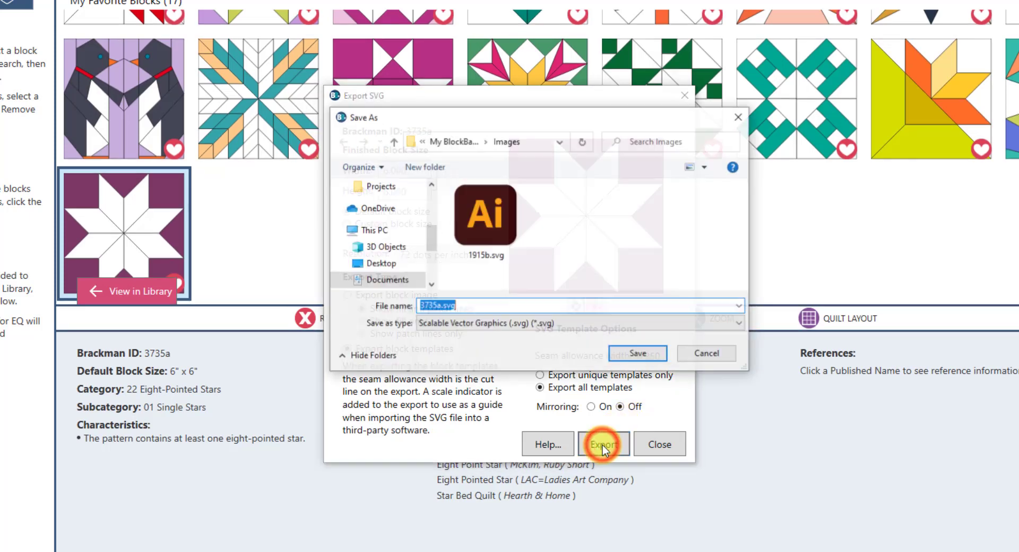
left_click(638, 354)
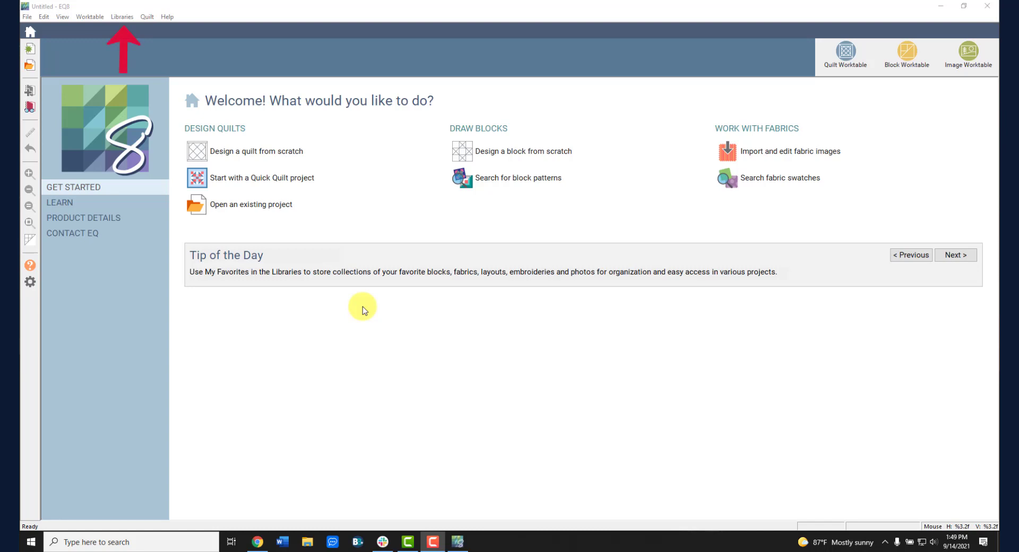
In EQ8, browse the Block Library to BlockBase Plus, 10 Unequal 9 Patch Small Center, 02 Block is Squares/Rectangles
left_click(118, 18)
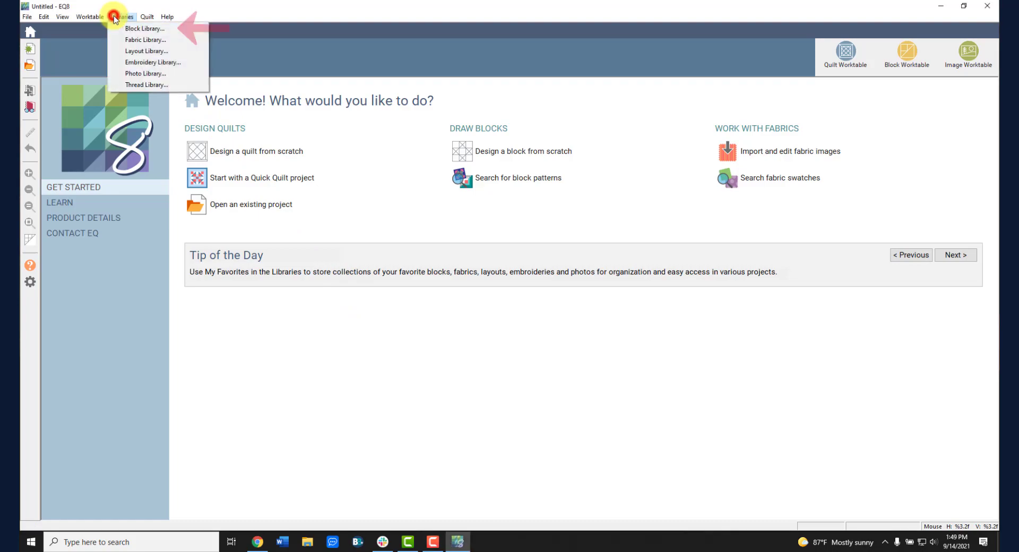
left_click(142, 28)
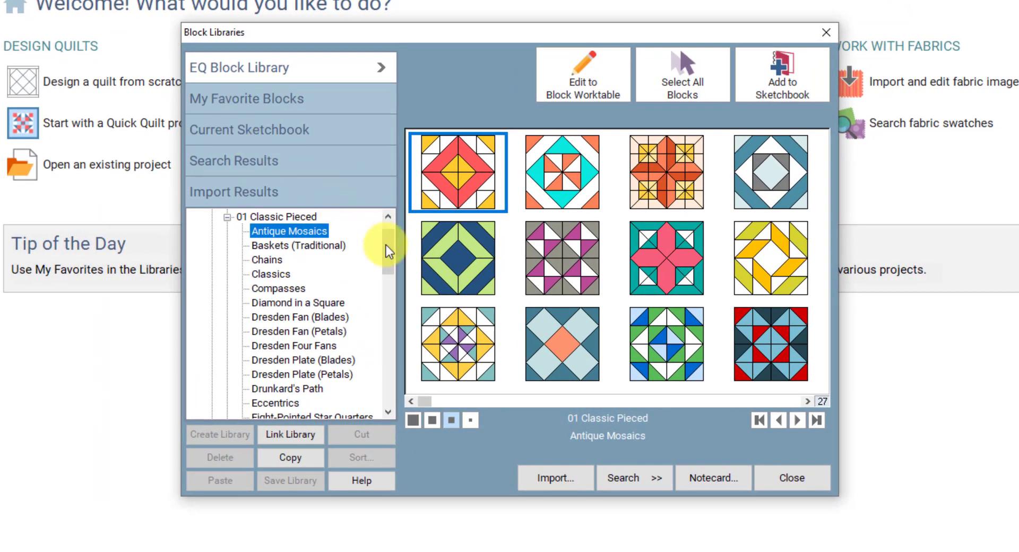
left_click_drag(428, 255, 383, 373)
left_click(239, 345)
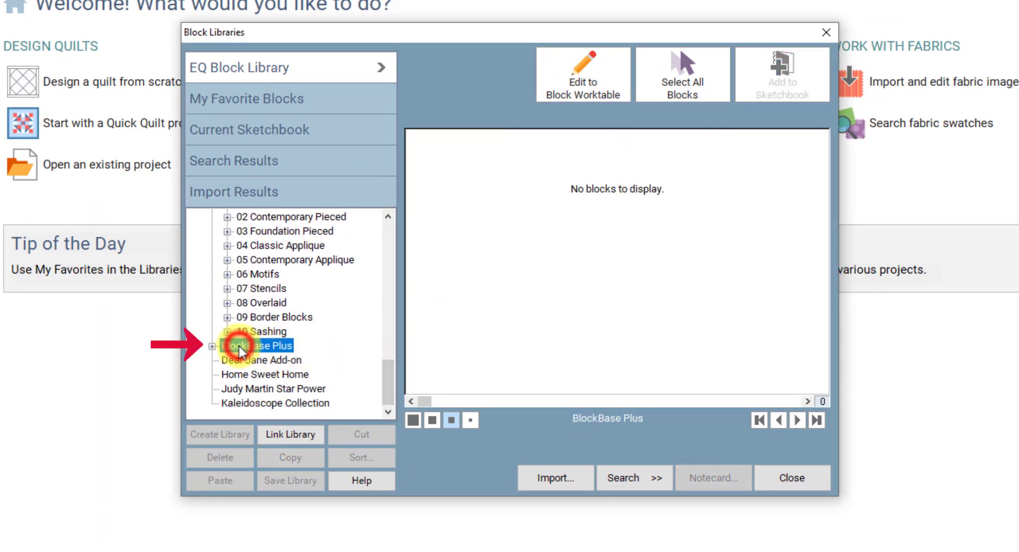
left_click(210, 346)
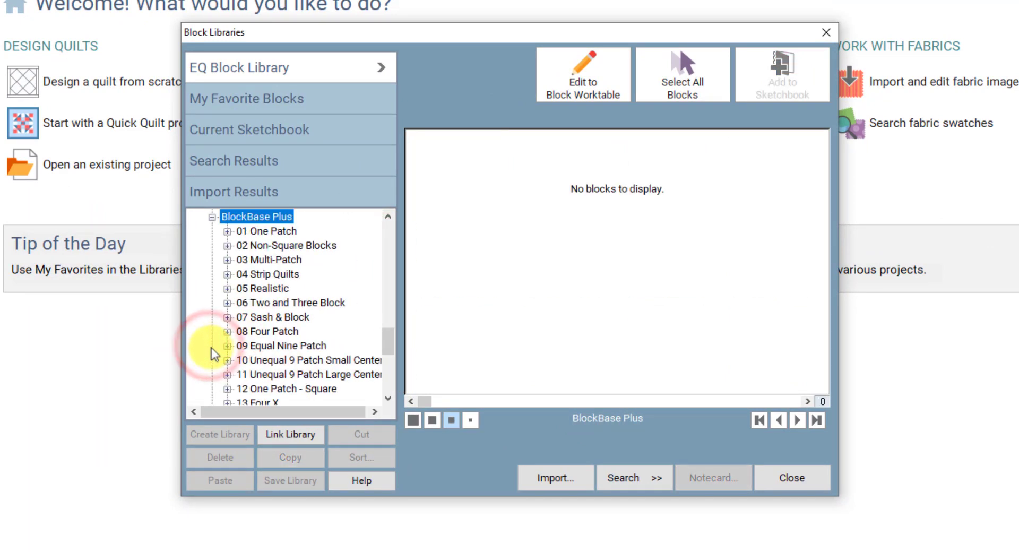
left_click(227, 360)
left_click(276, 334)
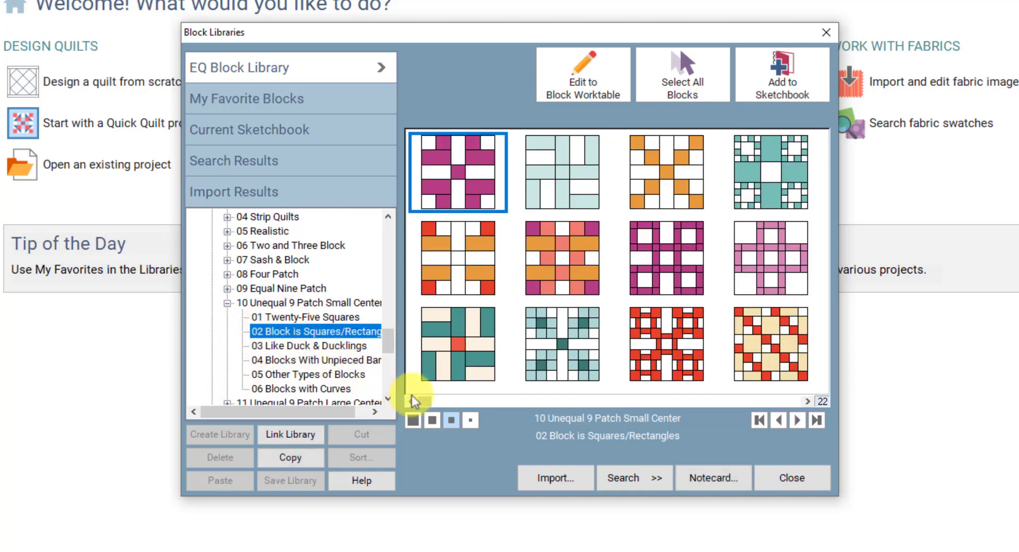
mouse_move(428, 402)
left_mouse_down()
mouse_move(543, 400)
mouse_move(431, 399)
left_mouse_up()
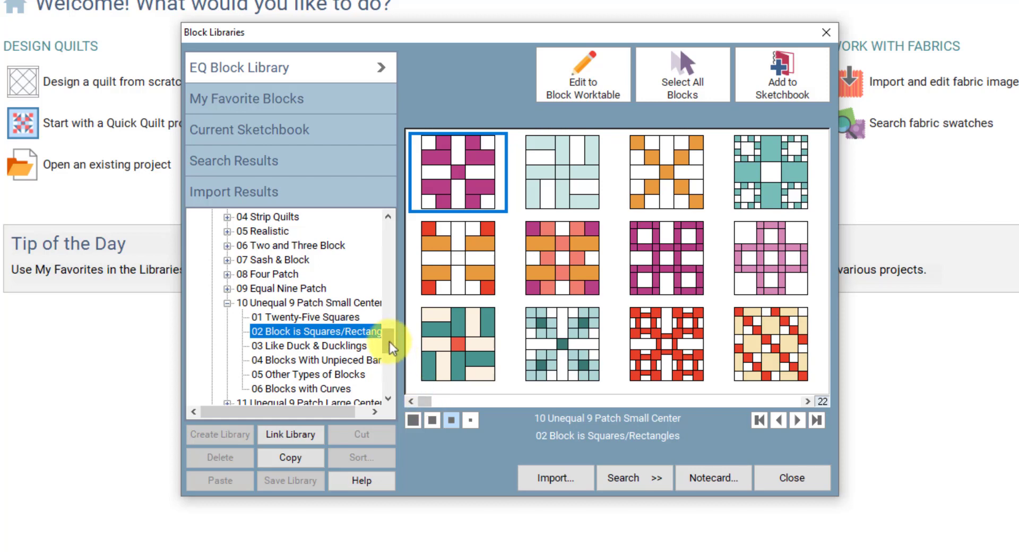
Browse the blocks of My Favorites 1 under BlockBase Plus Favorites in the block library
left_click_drag(386, 336, 386, 369)
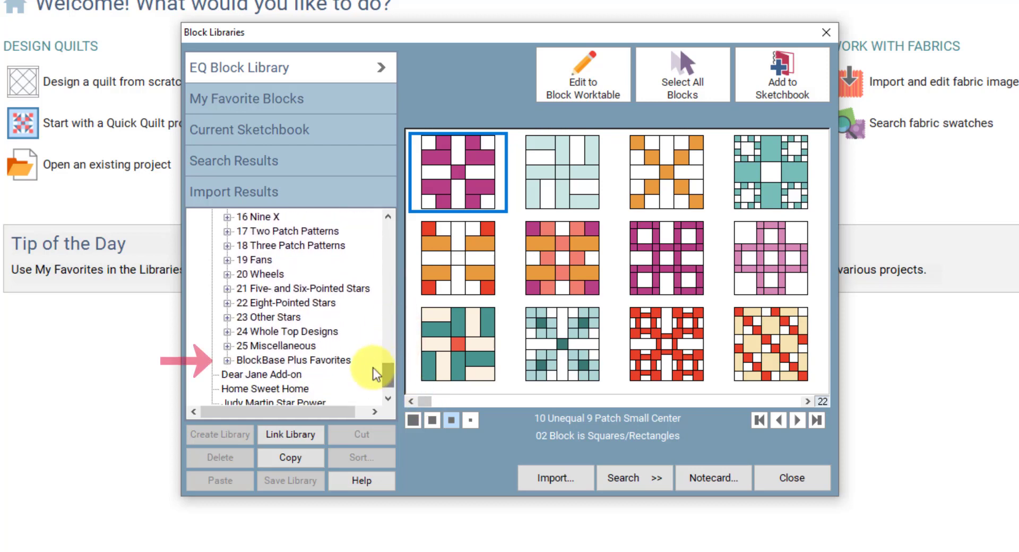
left_click(227, 361)
left_click(269, 375)
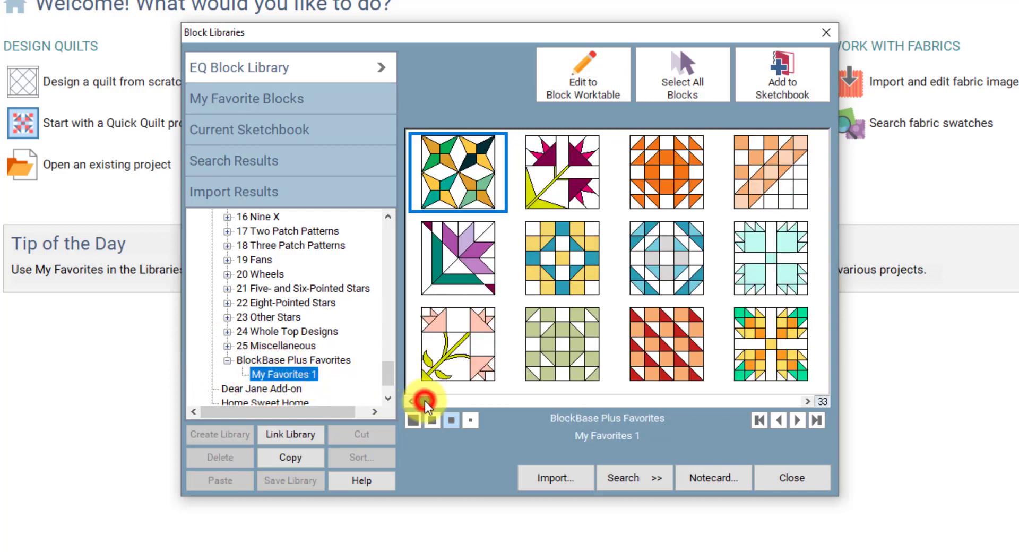
left_click_drag(425, 400, 512, 402)
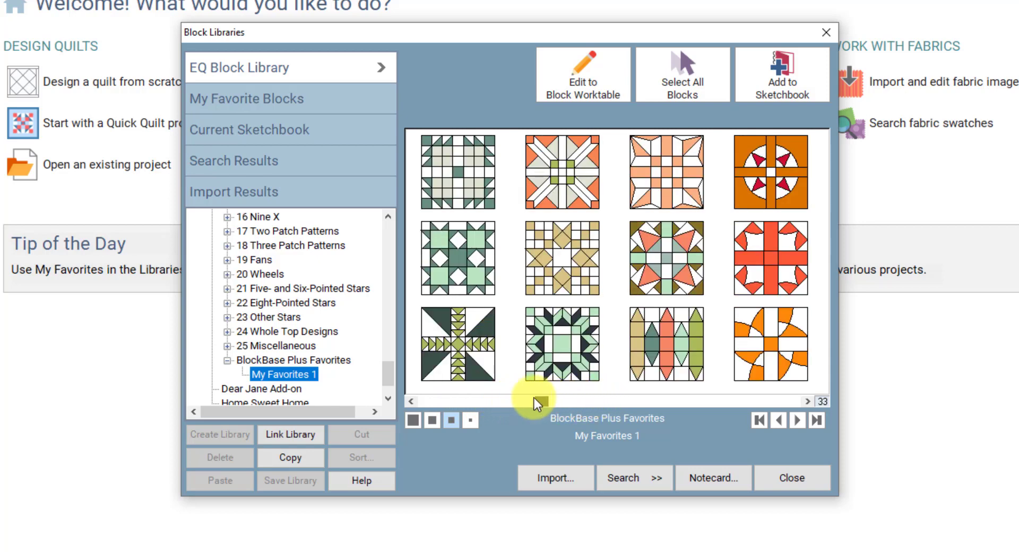
left_click_drag(534, 404, 423, 404)
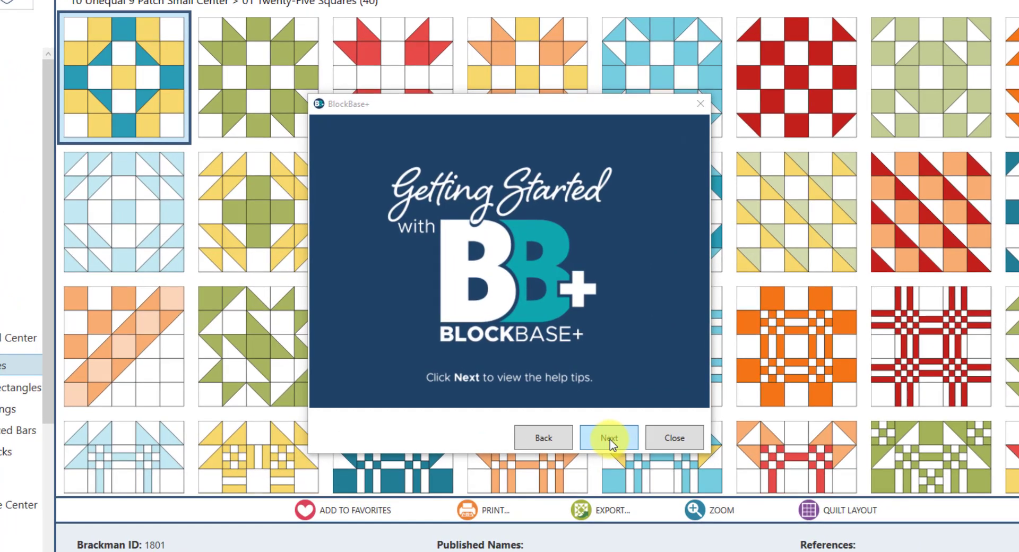
In BlockBase+, read the Getting Started tips on the Display Toolbar, Block Toolbar and Notecard Panel, and close the tour
left_click(611, 444)
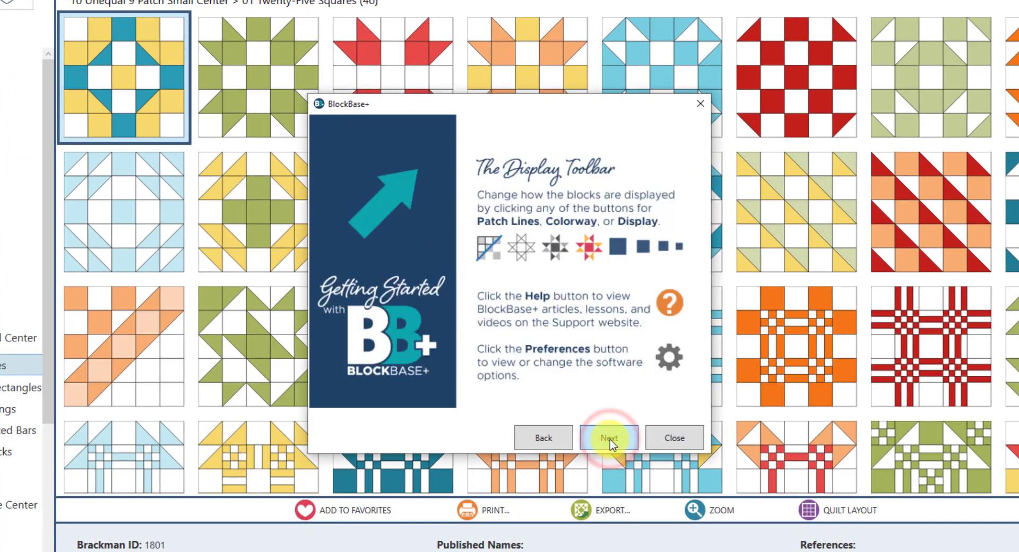
left_click(611, 444)
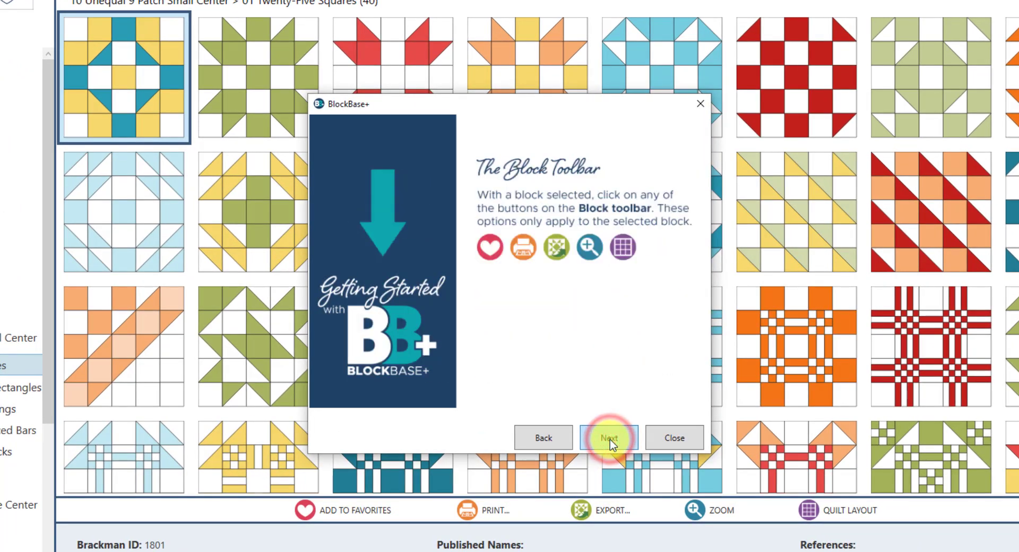
left_click(611, 444)
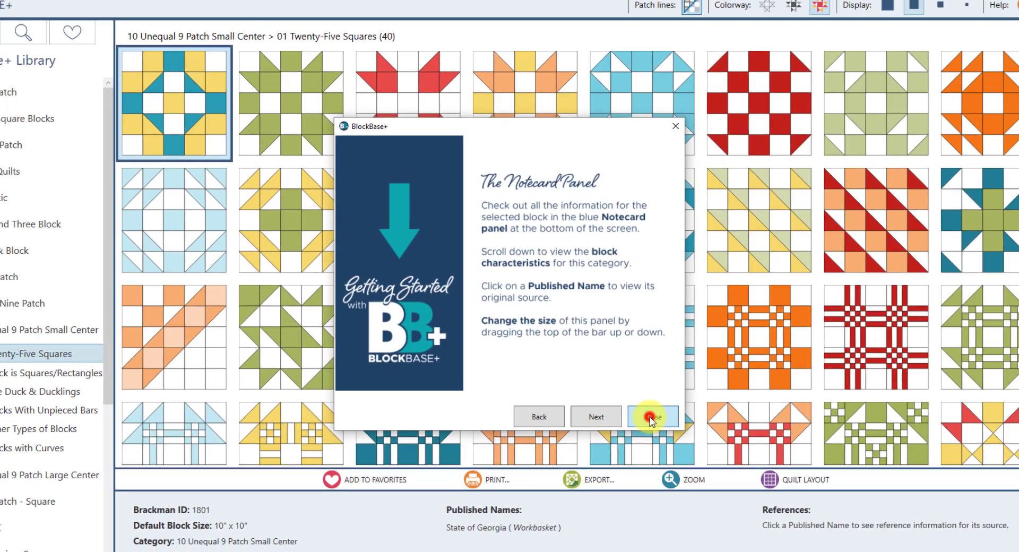
left_click(654, 441)
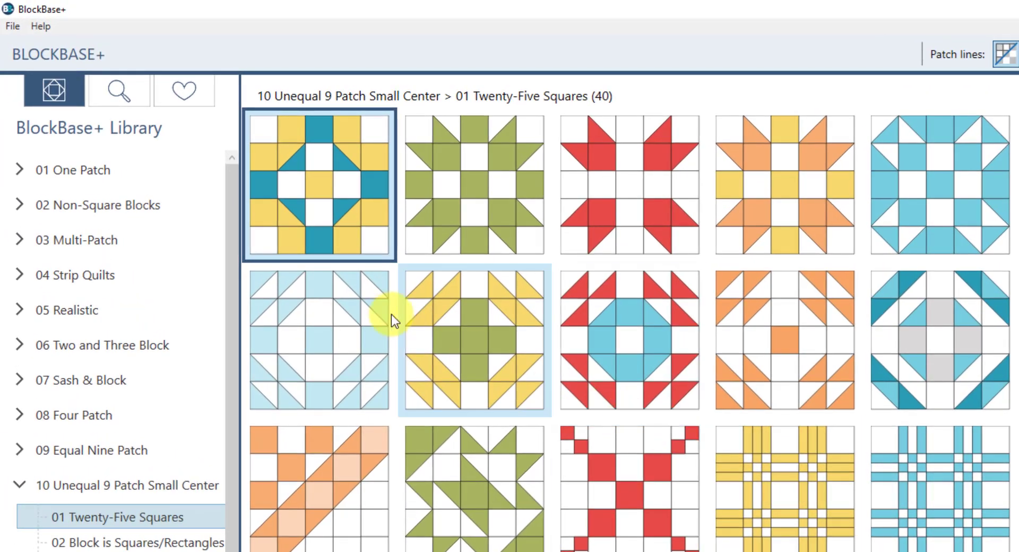
Reopen the Getting Started On-Screen Tour and close it, and look over the available help resources
left_click(39, 25)
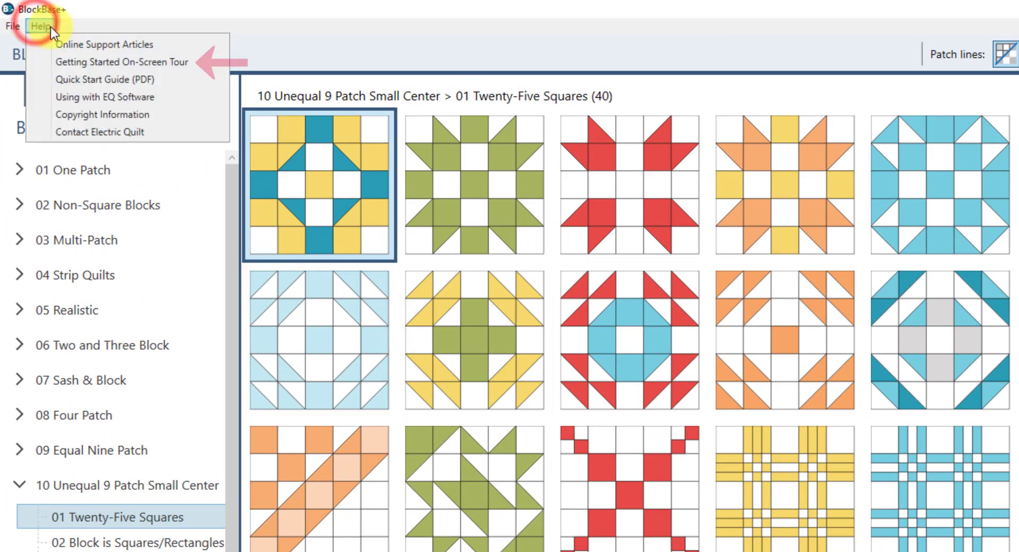
left_click(55, 62)
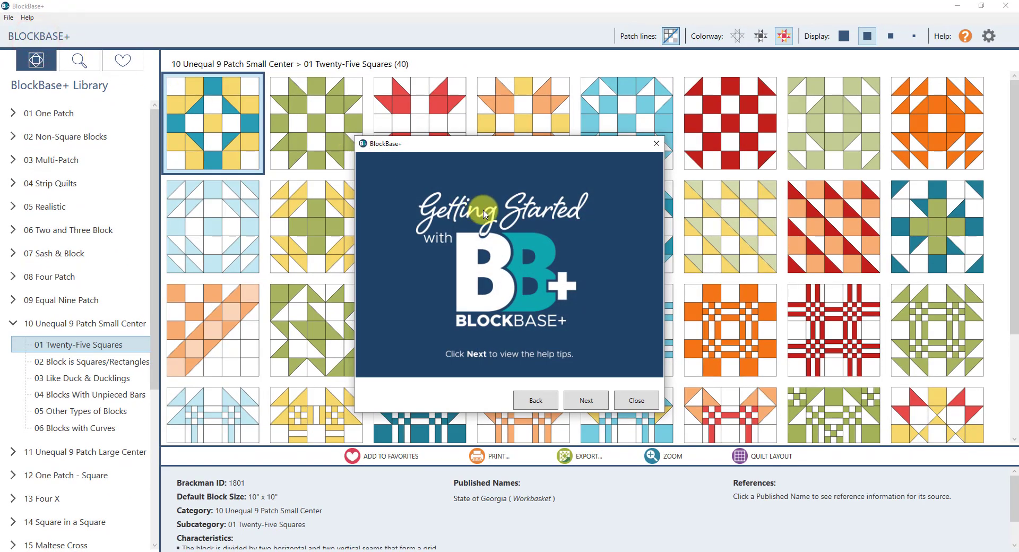
left_click(637, 401)
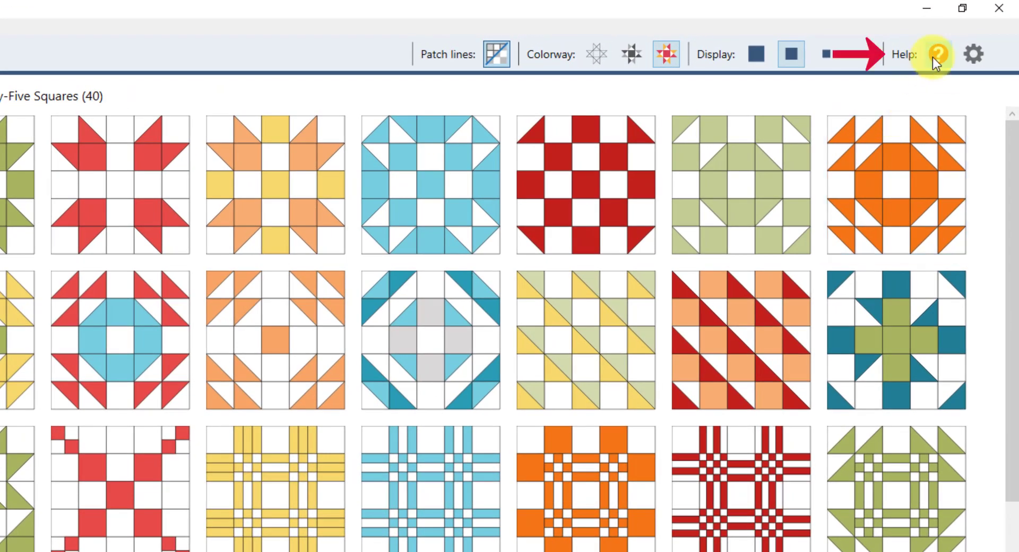
left_click(38, 21)
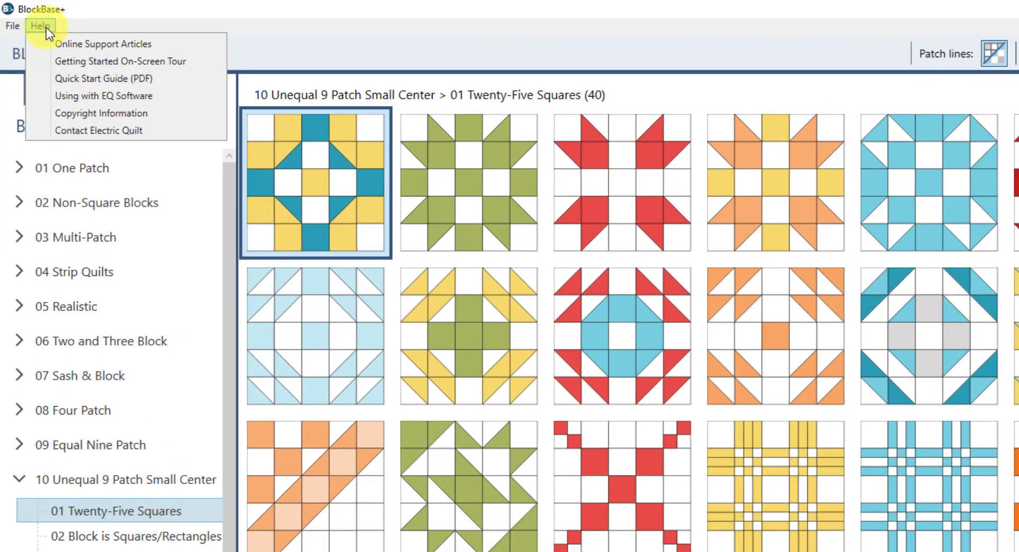
left_click(43, 26)
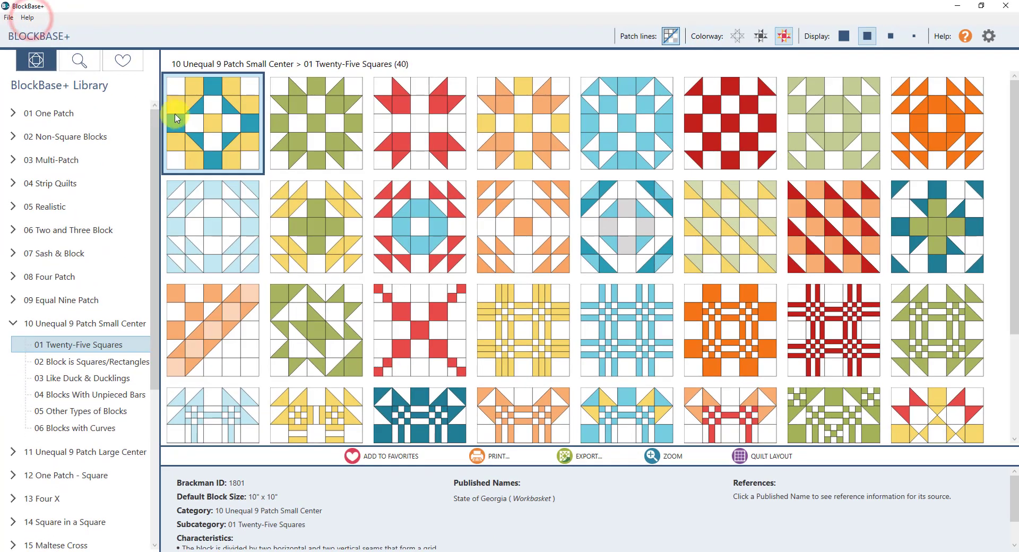
View the template printing options for the red-and-white X-shaped block 1811 and close them without printing
left_click(421, 330)
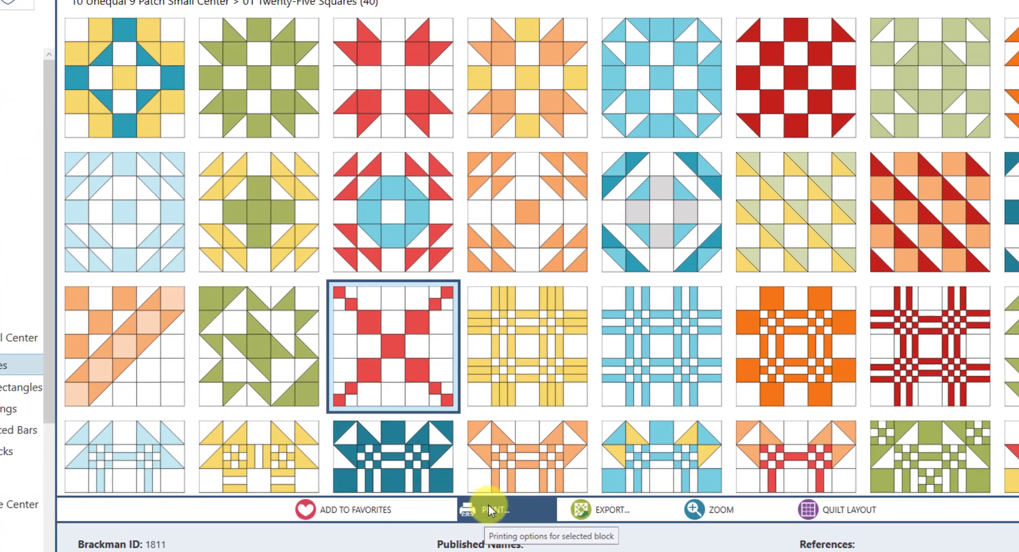
left_click(494, 456)
left_click(503, 461)
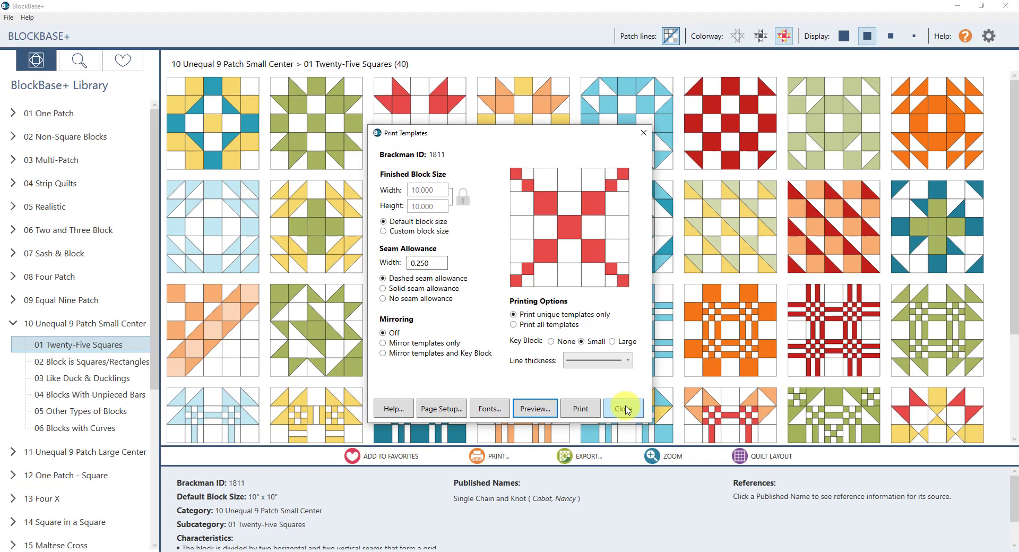
left_click(660, 449)
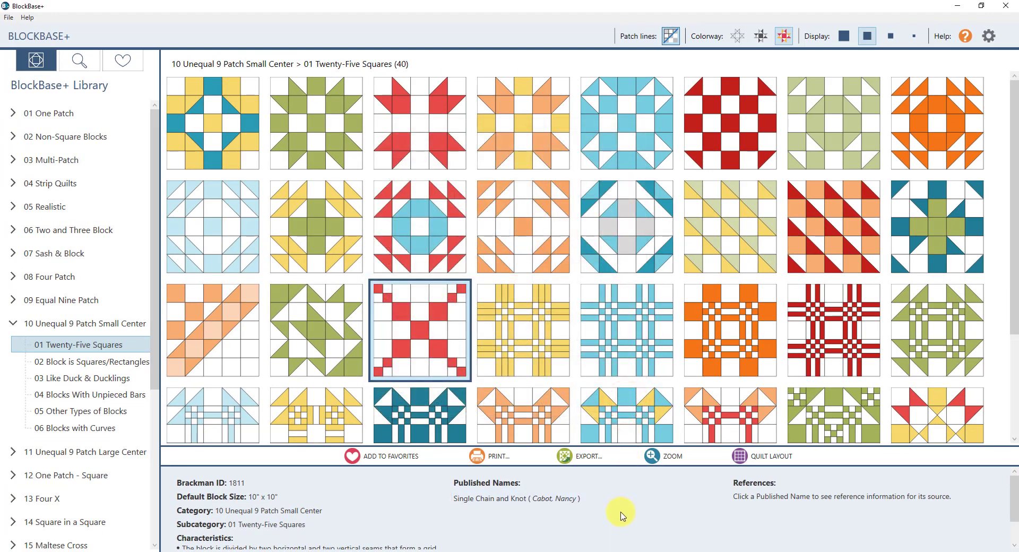